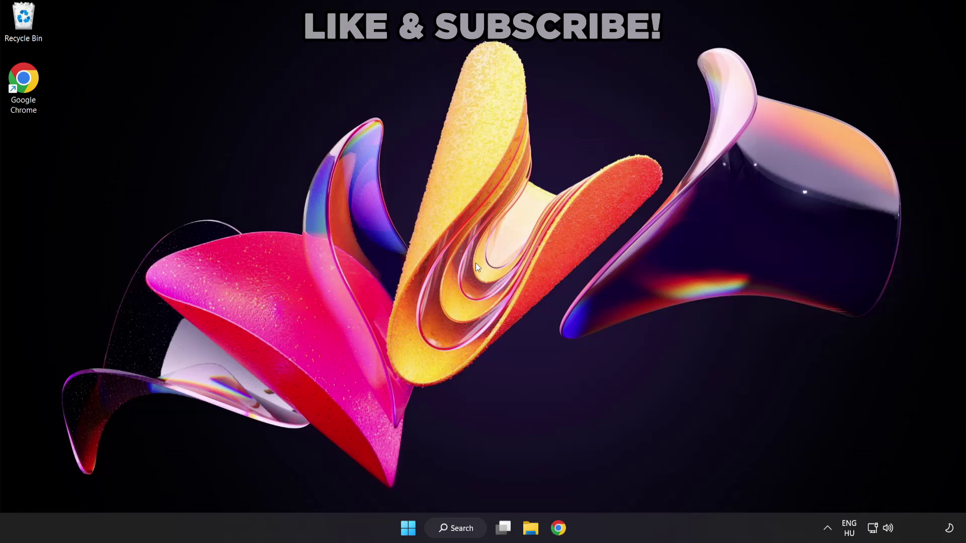
Search for 'device manager' and launch Device Manager from the best match
click(466, 532)
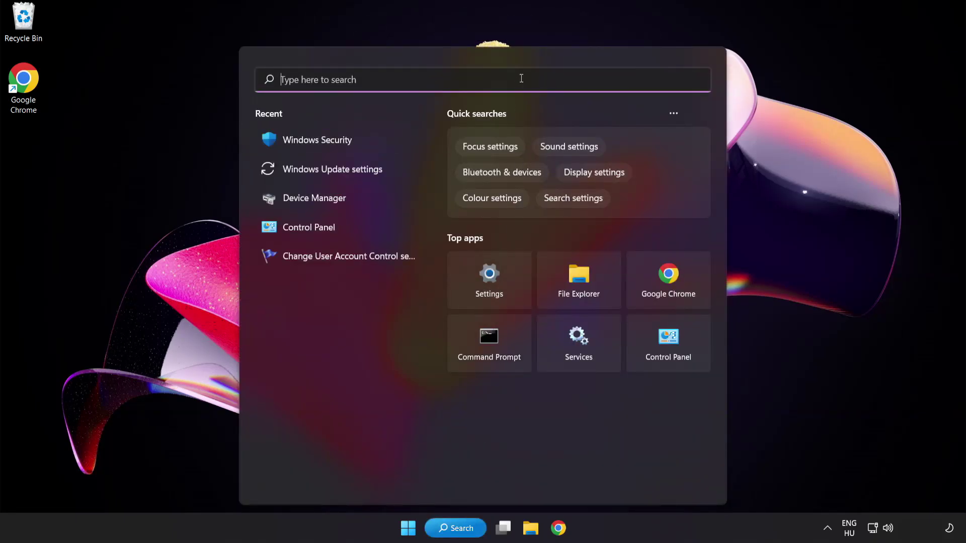
text(device manag)
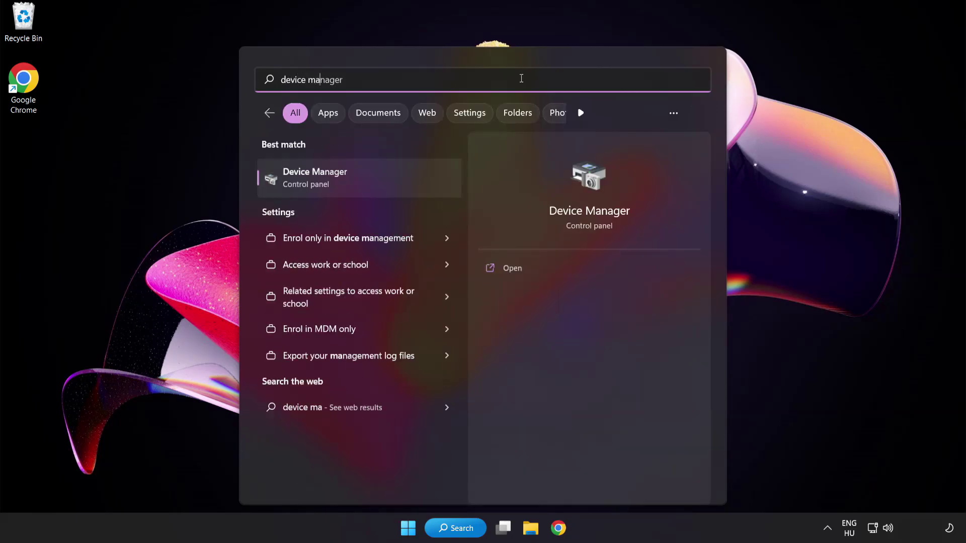
text(er)
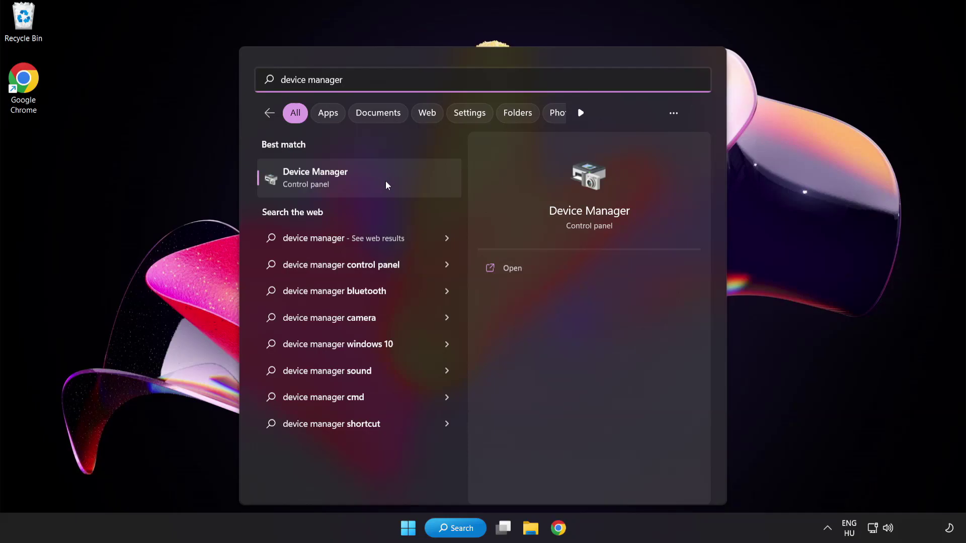
click(386, 183)
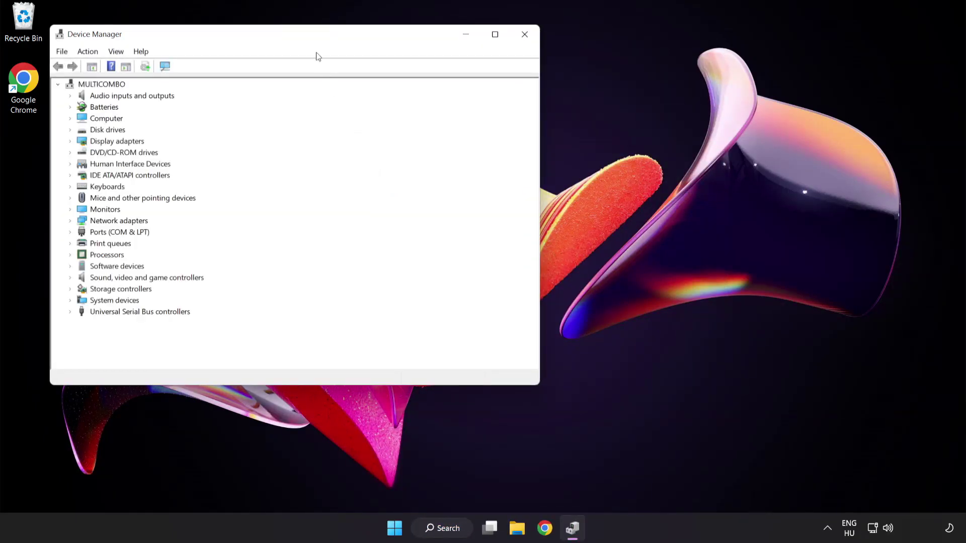
Run an automatic driver search for the VMware SVGA 3D adapter, confirming the best driver is installed
drag(311, 37, 474, 101)
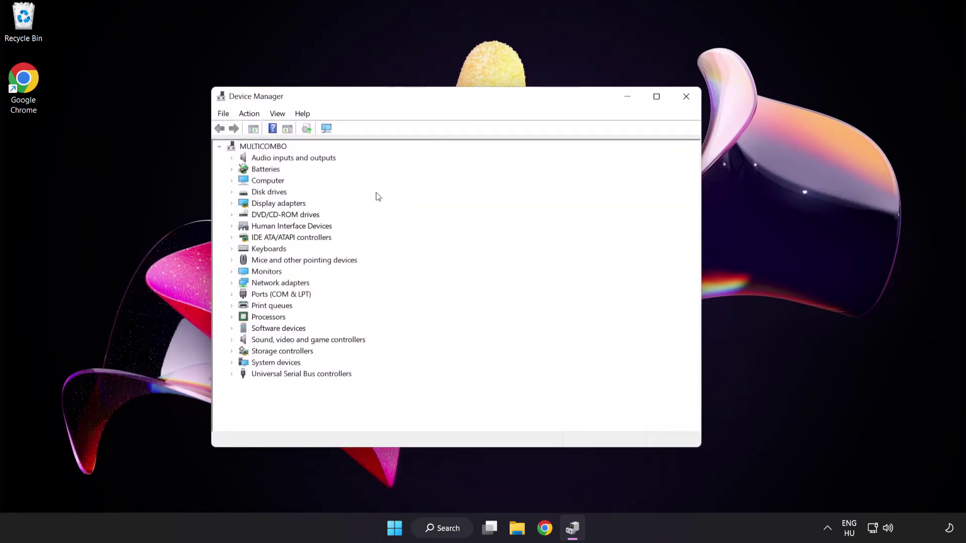
click(298, 206)
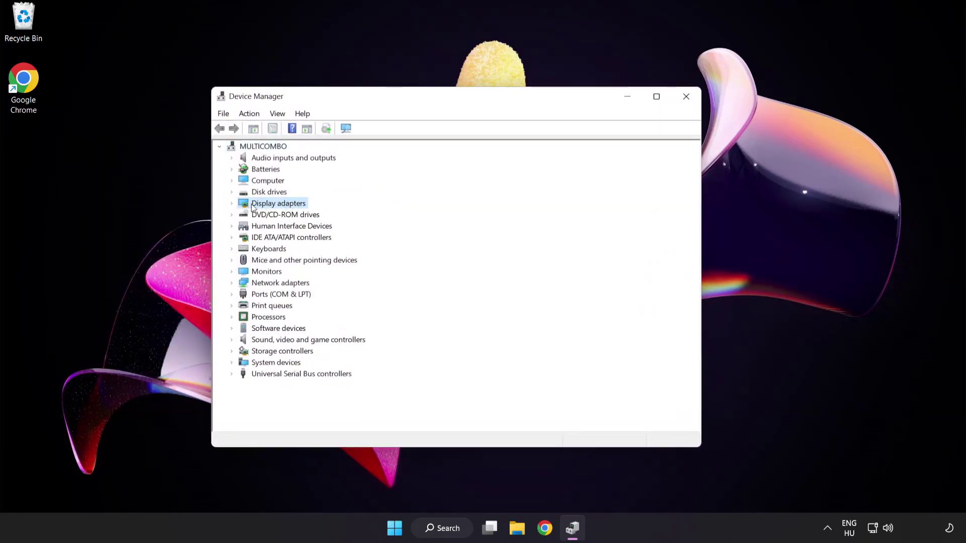
click(233, 204)
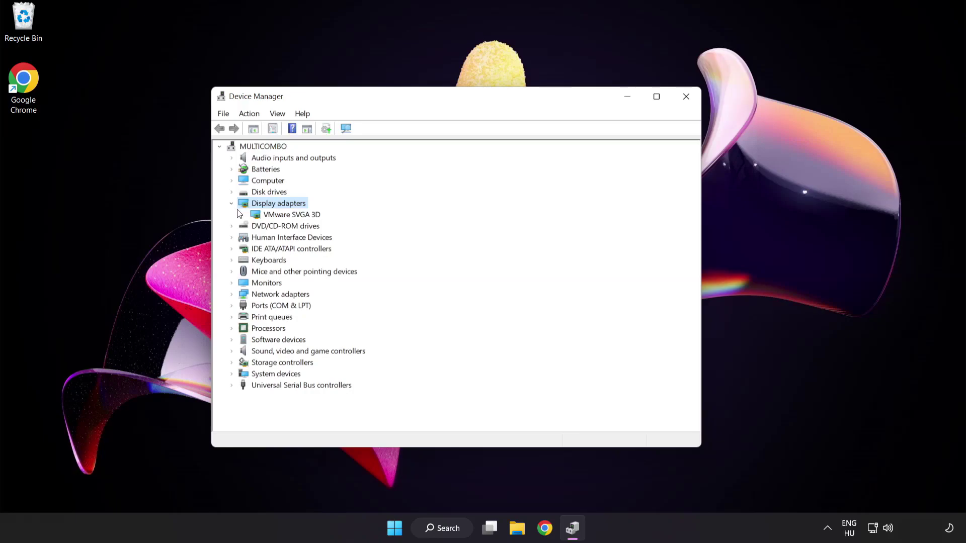
click(255, 217)
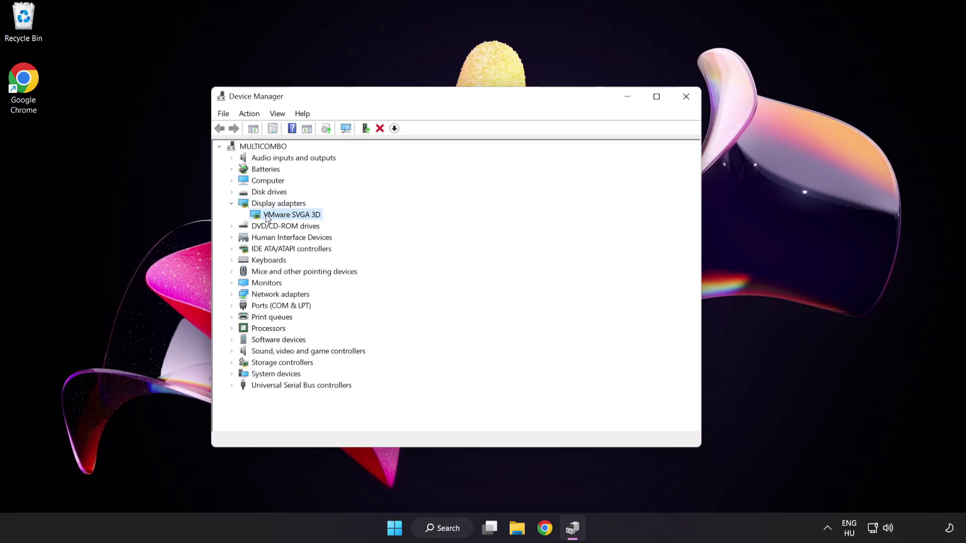
right_click(284, 217)
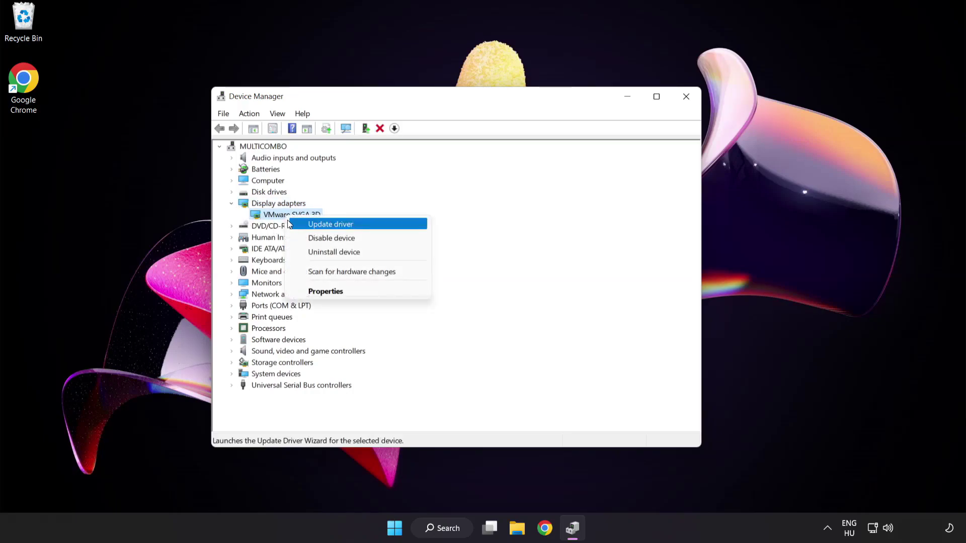
click(374, 224)
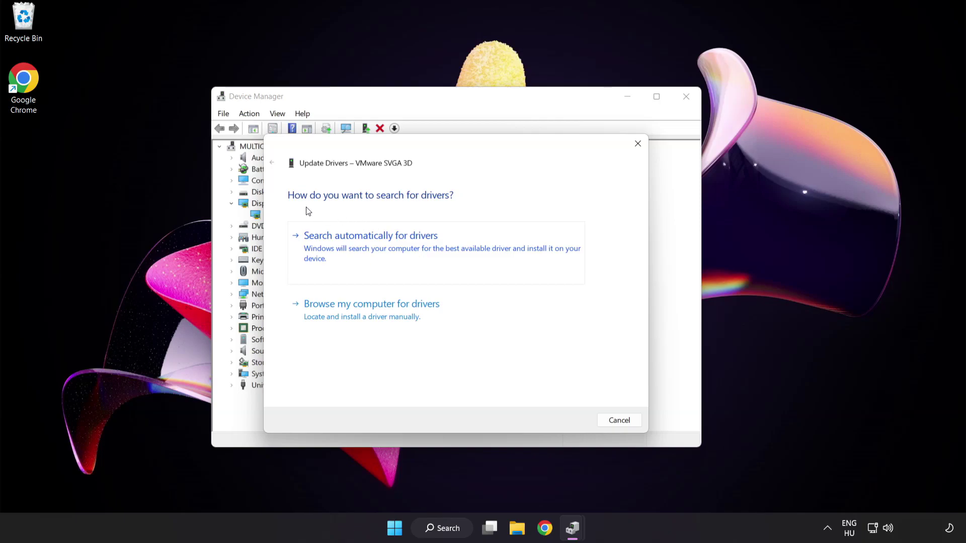
click(421, 250)
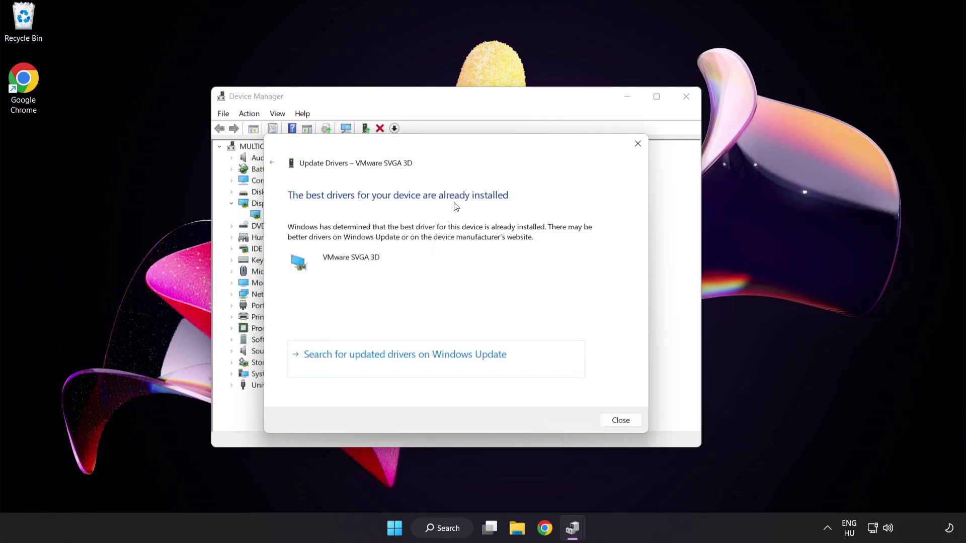
click(618, 421)
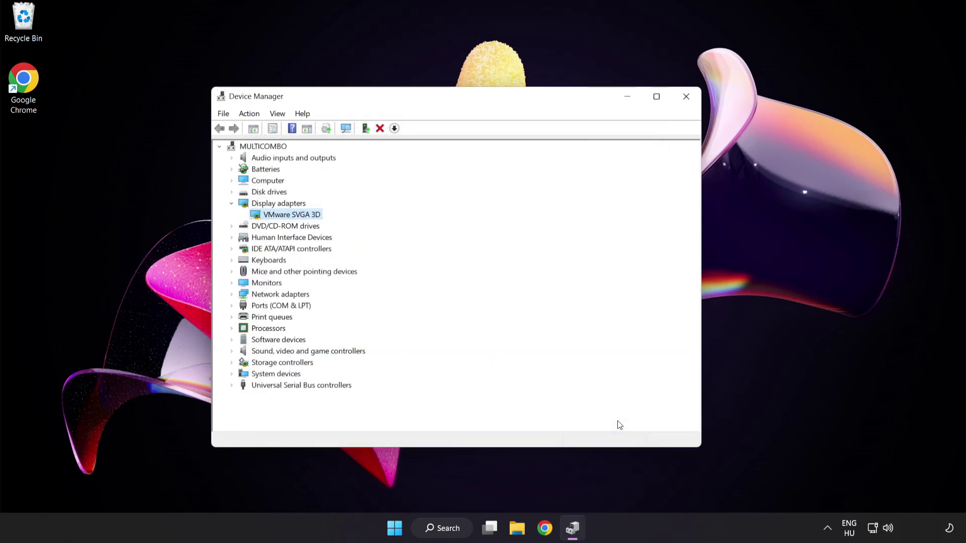
Close Device Manager and search Windows for 'update'
click(687, 98)
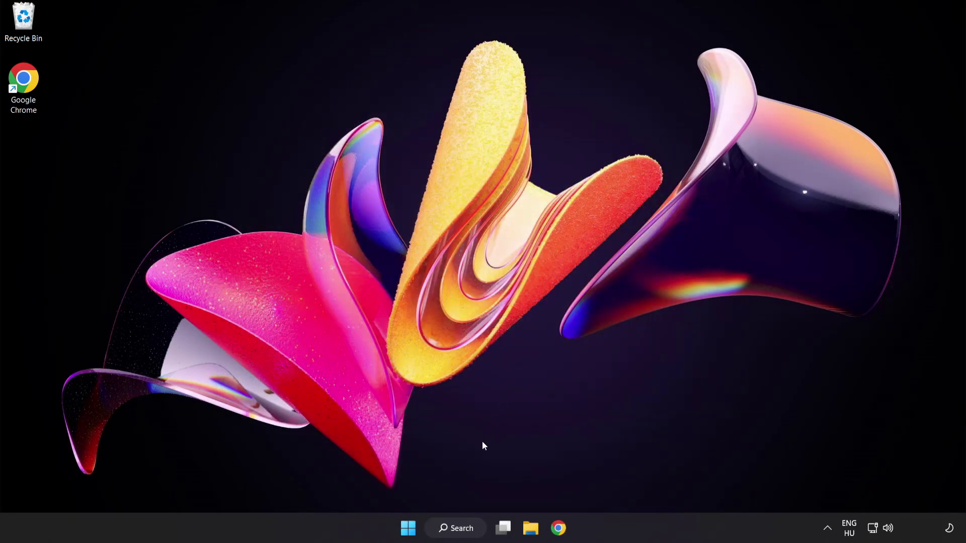
click(469, 533)
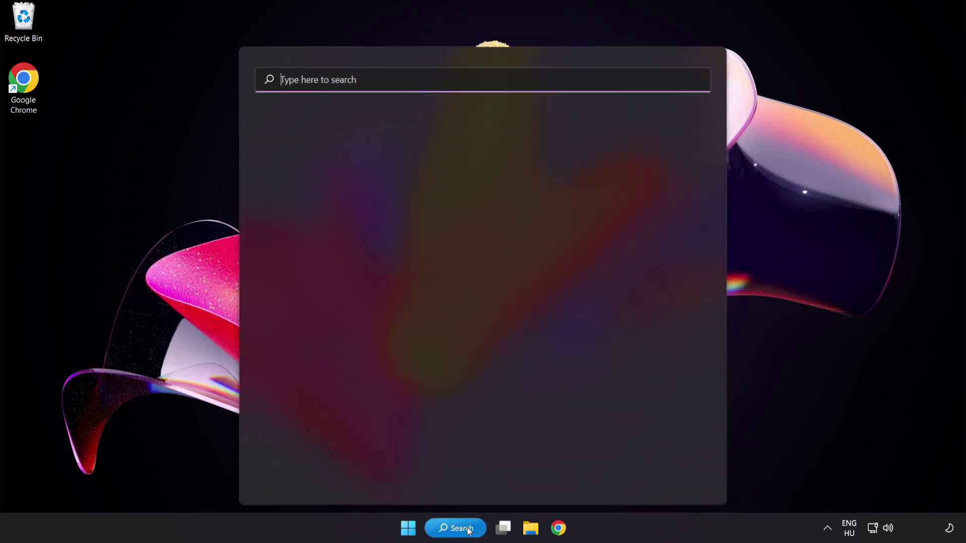
text(update)
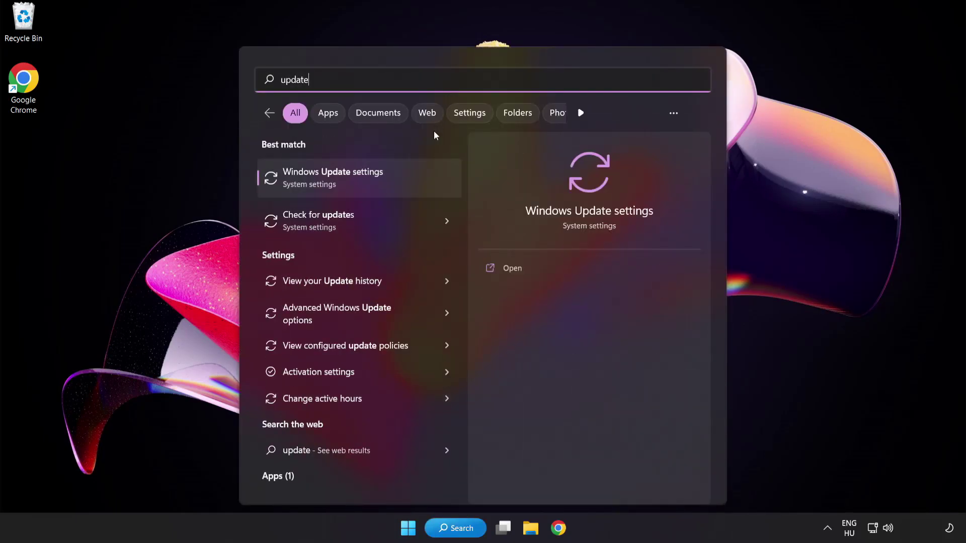
Check for updates in Windows Update, confirm 'You're up to date', then close Settings
click(369, 184)
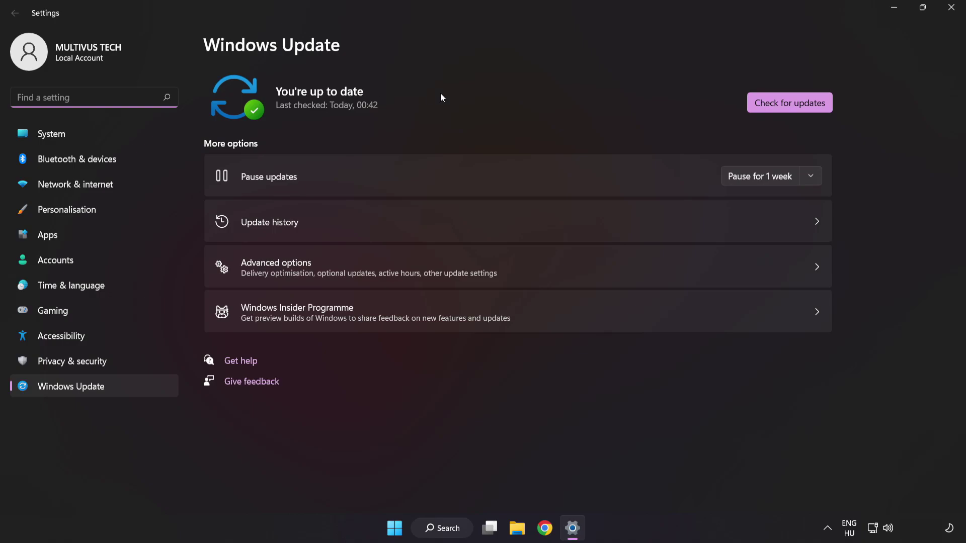
click(786, 107)
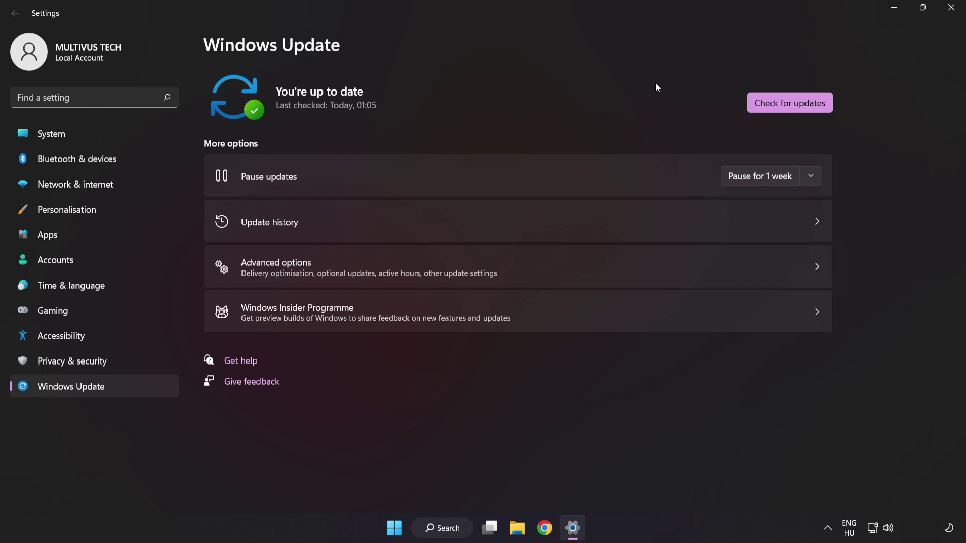
click(950, 14)
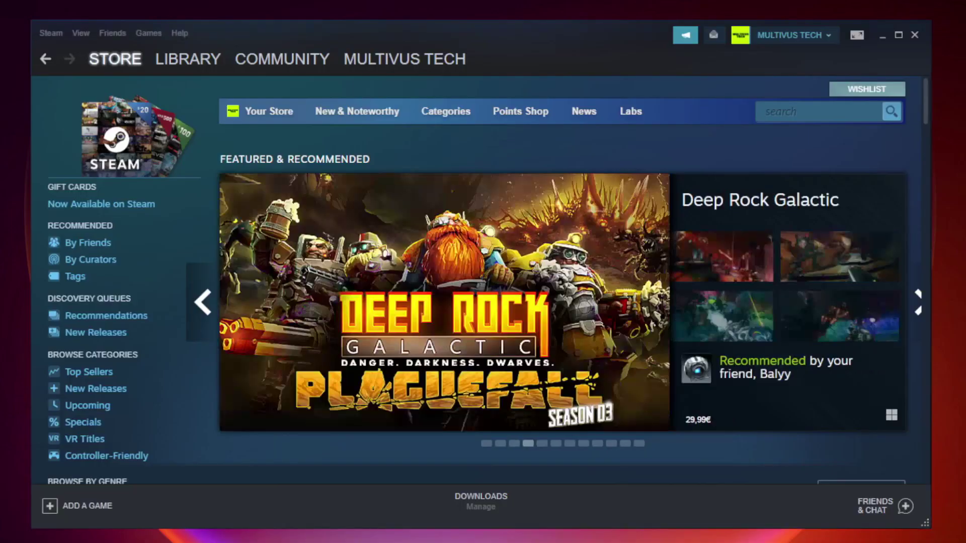
Verify integrity of Unturned's game files from its Library properties, validating all 9192 files
mouse_move(160, 63)
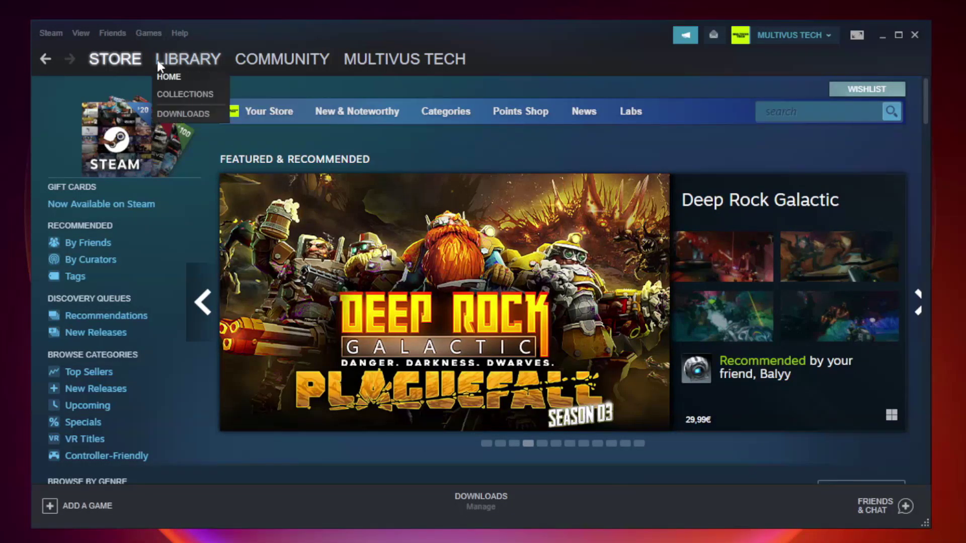
click(196, 64)
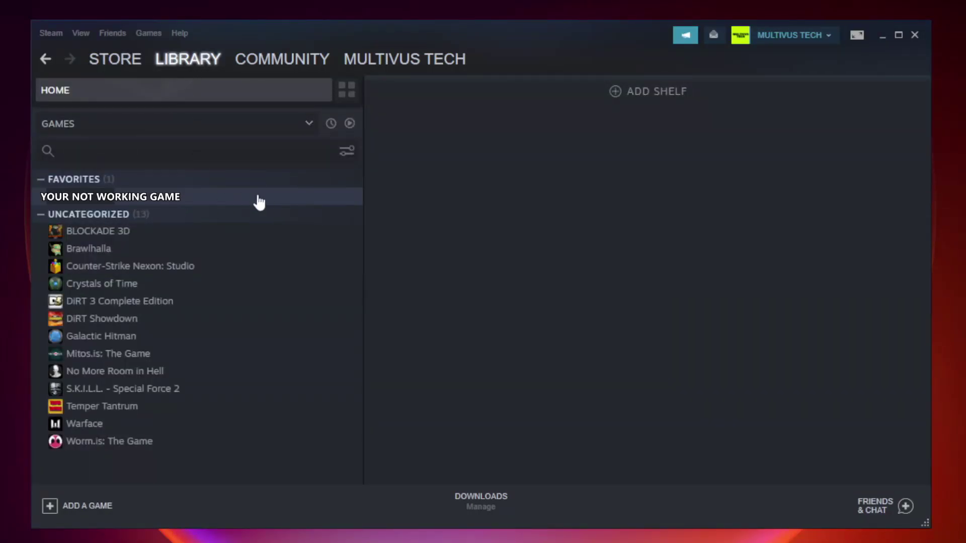
right_click(209, 201)
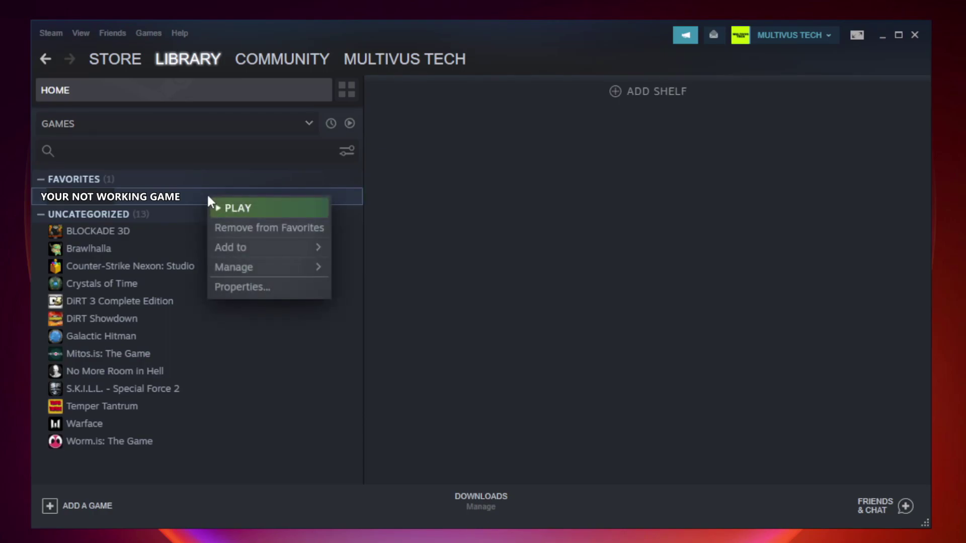
click(266, 285)
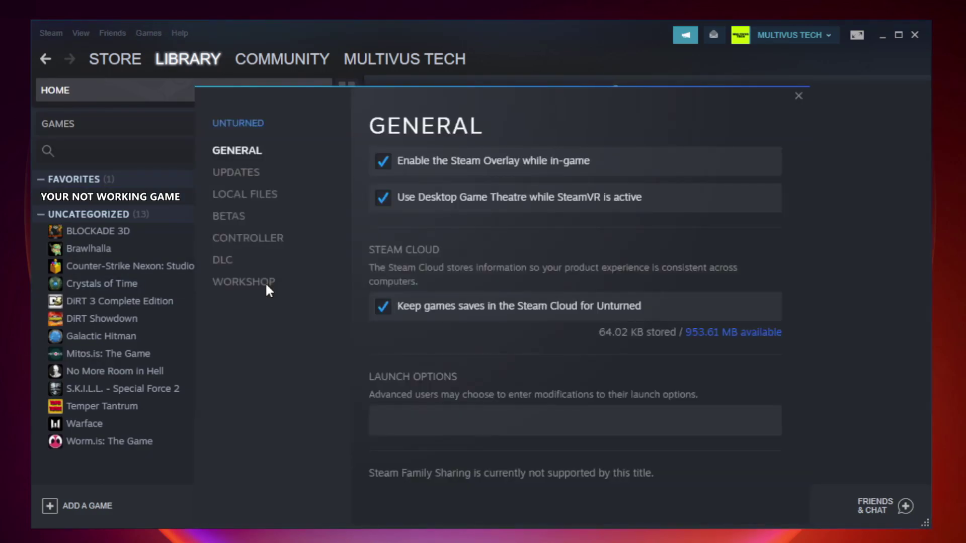
click(258, 204)
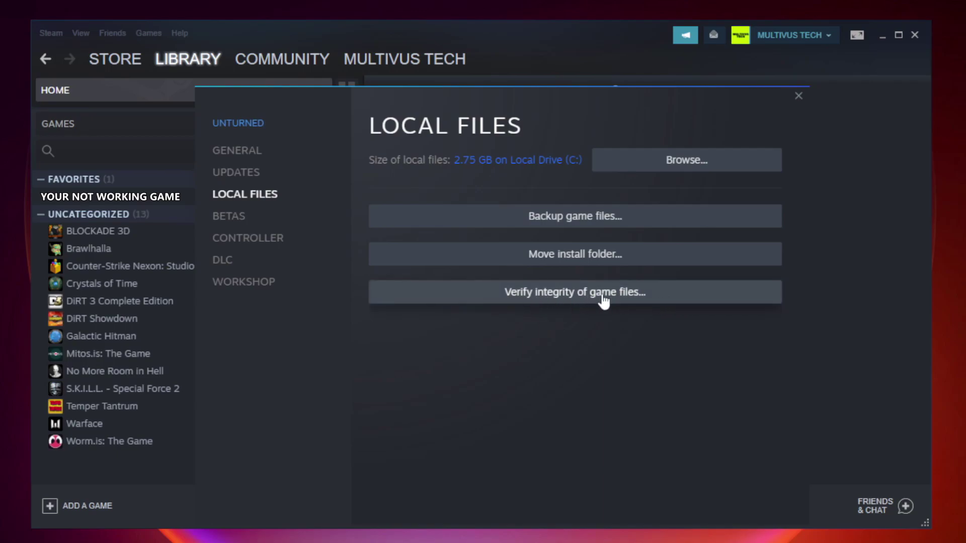
click(585, 297)
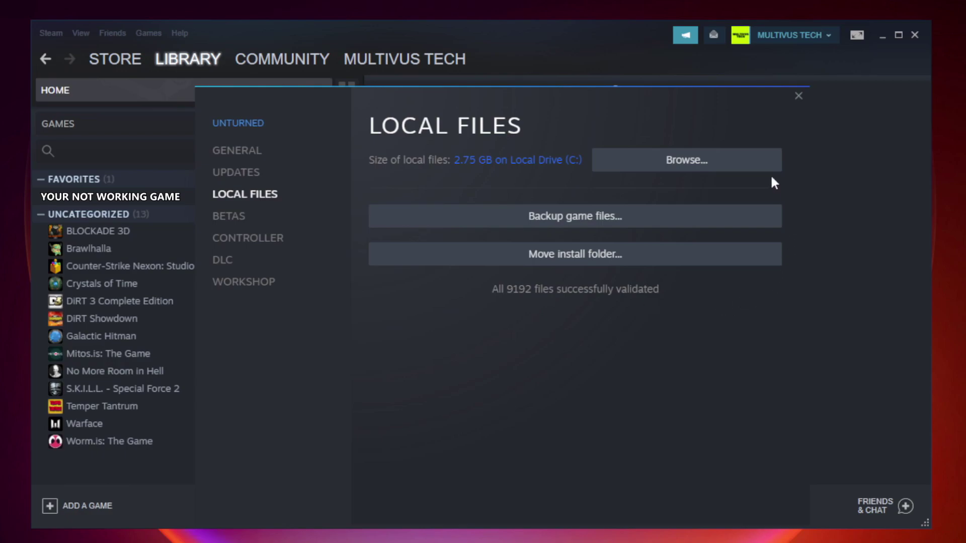
Browse the game's install folder and bring up Properties for the YOUR NOT WORKING GAME shortcut
click(692, 173)
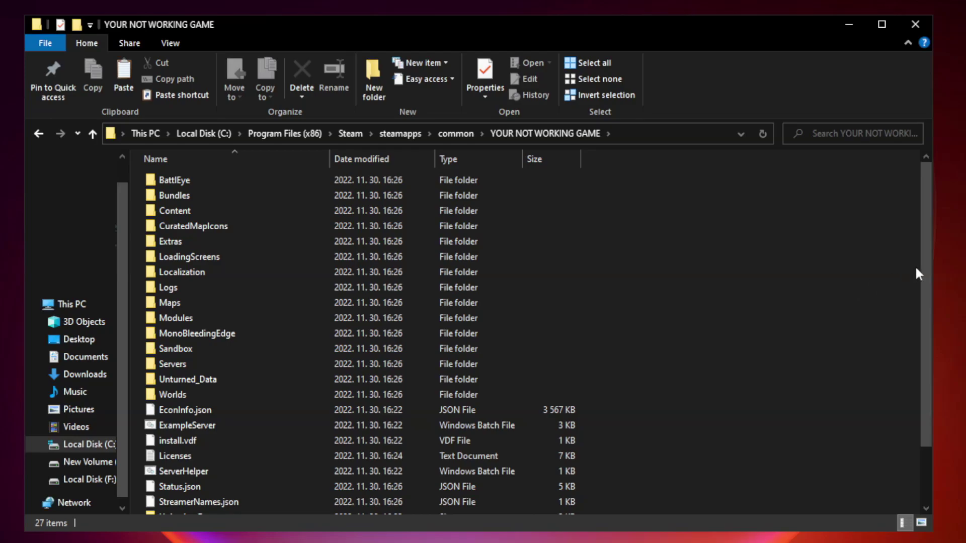
drag(927, 263, 928, 346)
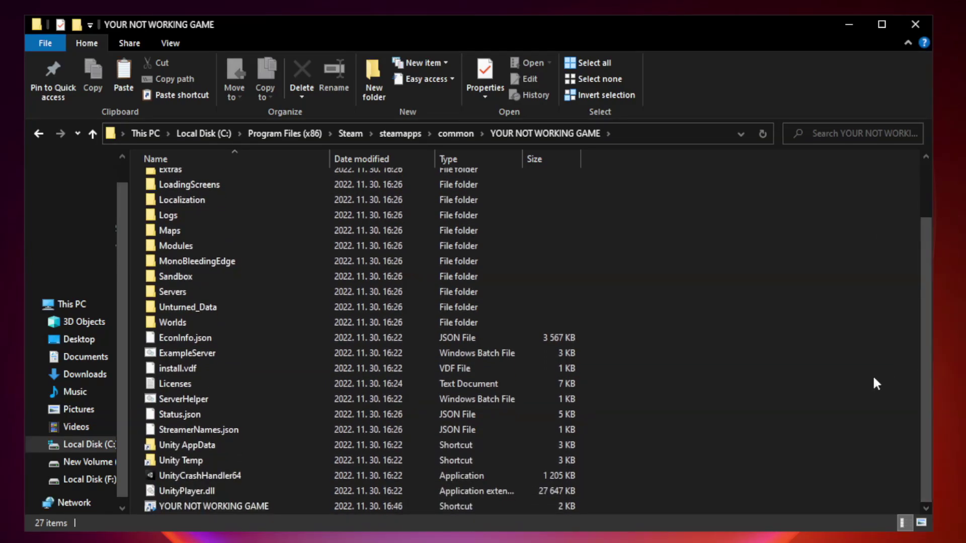
click(383, 506)
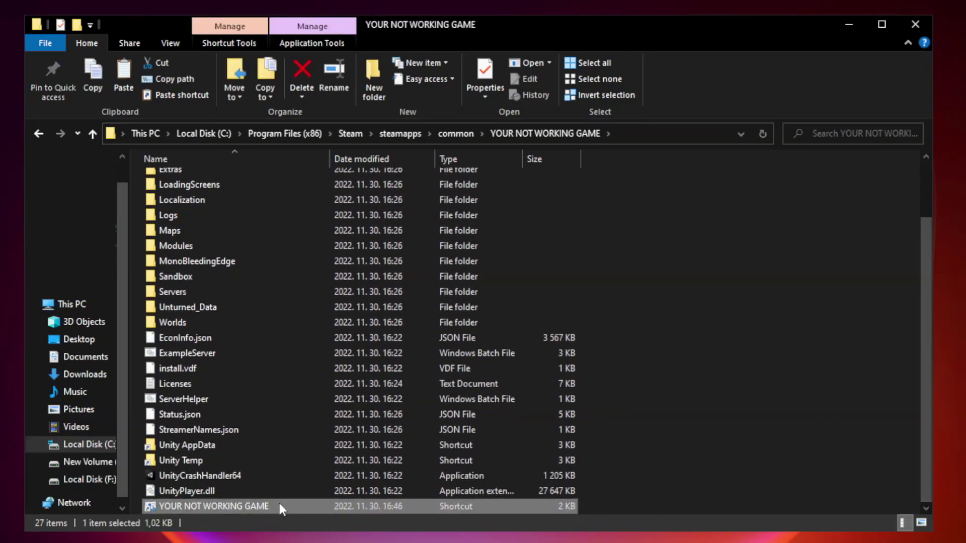
right_click(327, 506)
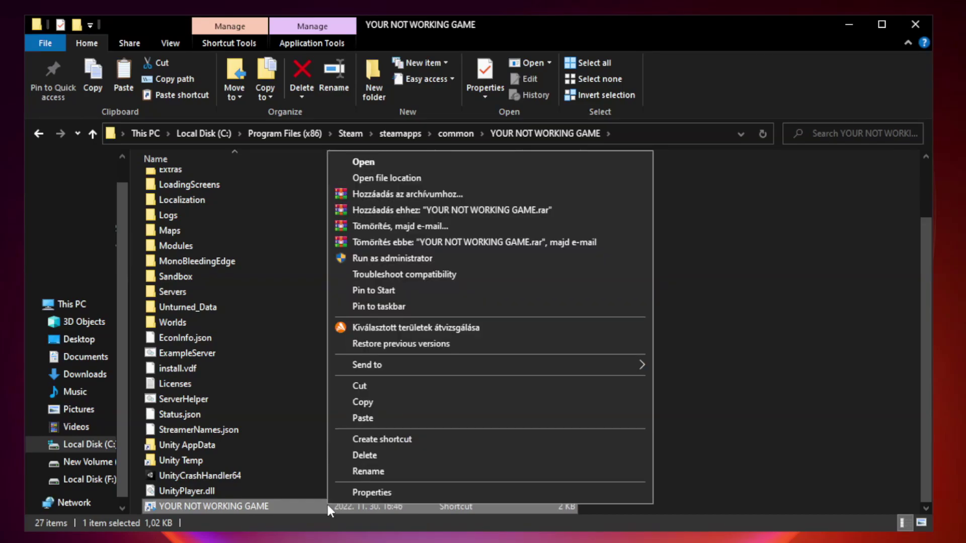
click(487, 493)
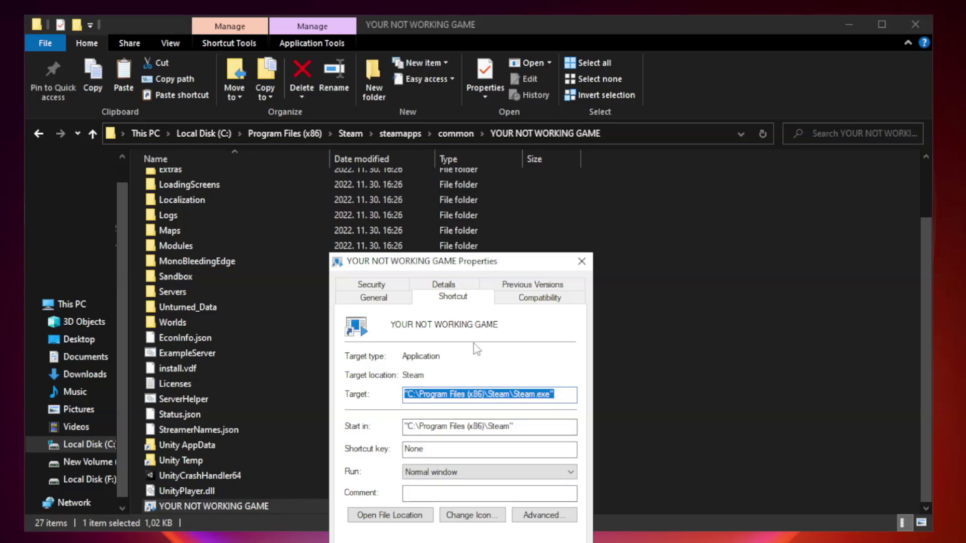
drag(480, 265, 479, 109)
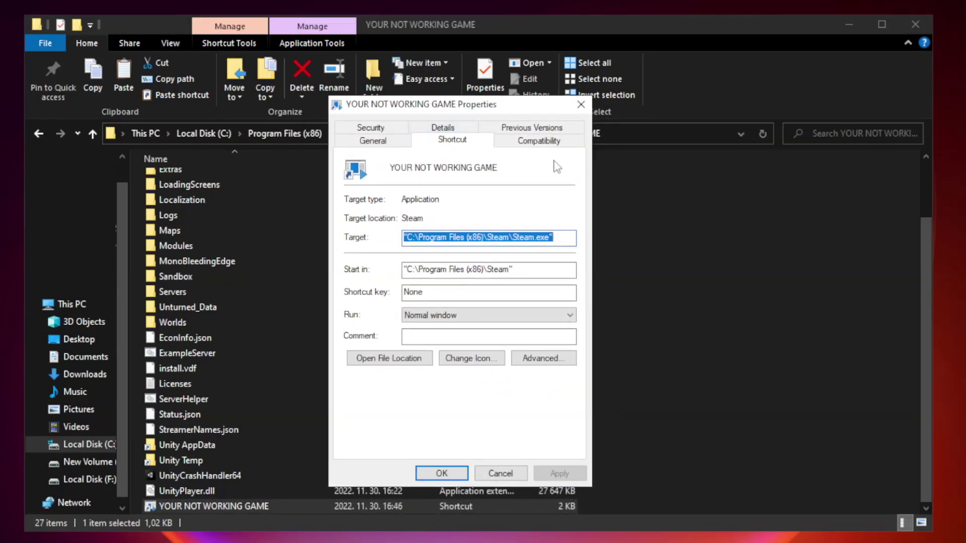
Set the shortcut to Windows 8 compatibility, run as administrator, fullscreen optimizations disabled, and apply
click(537, 142)
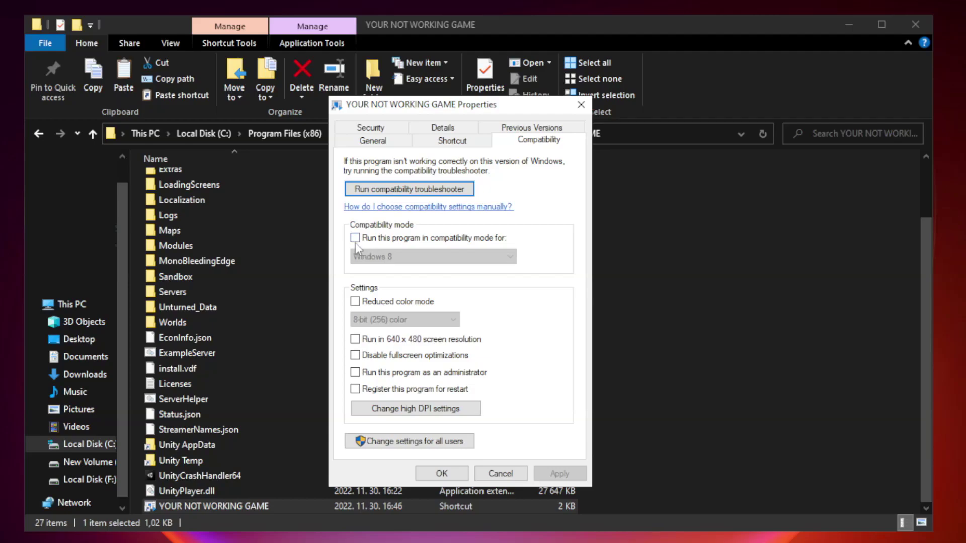
click(385, 241)
click(434, 258)
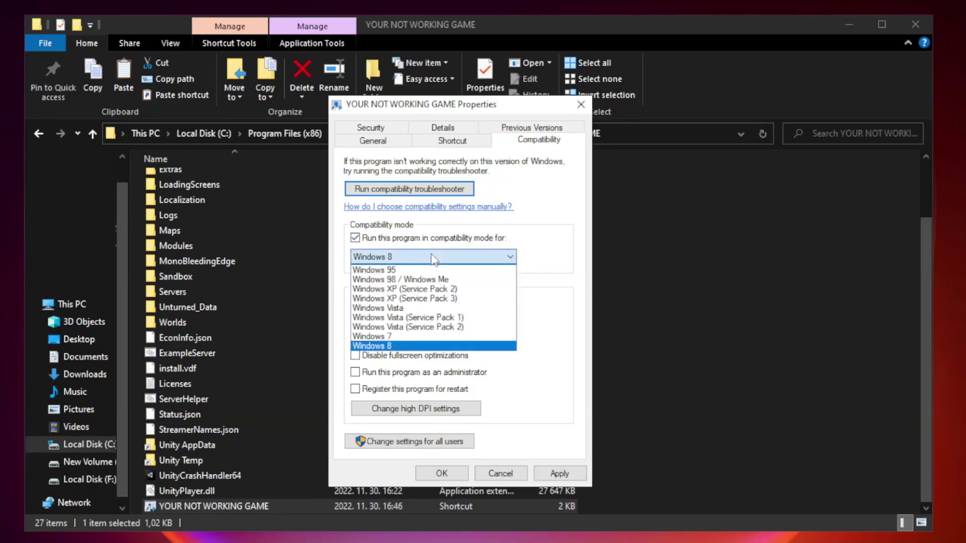
click(409, 346)
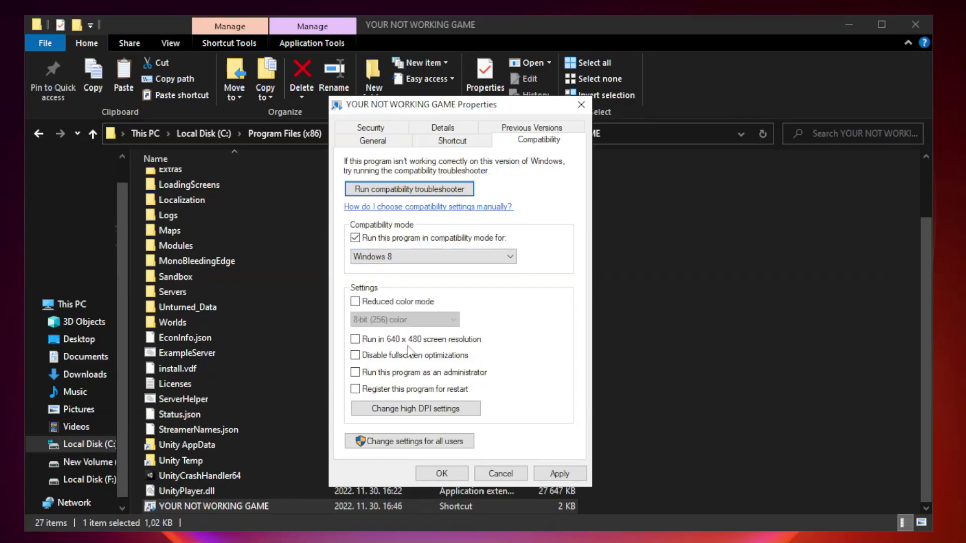
click(378, 357)
click(380, 378)
click(559, 471)
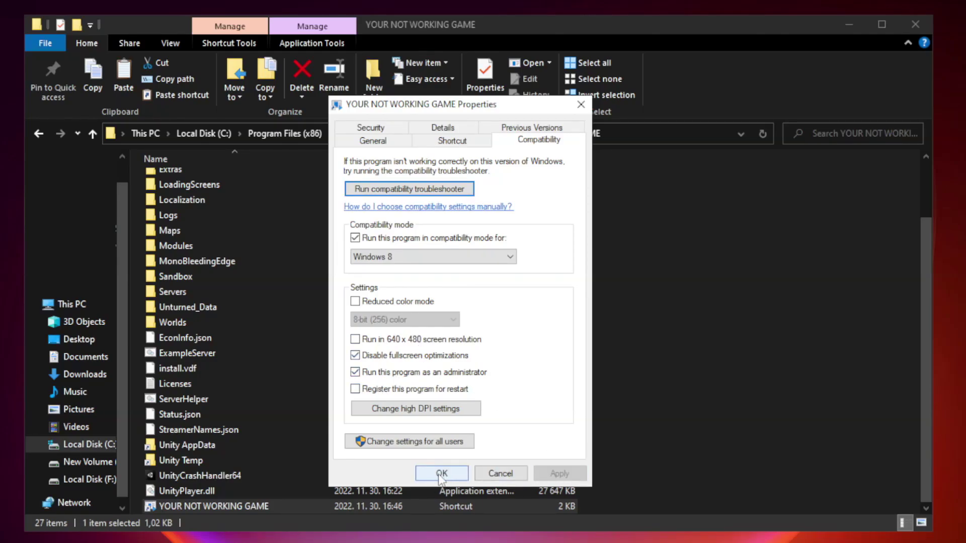
click(441, 474)
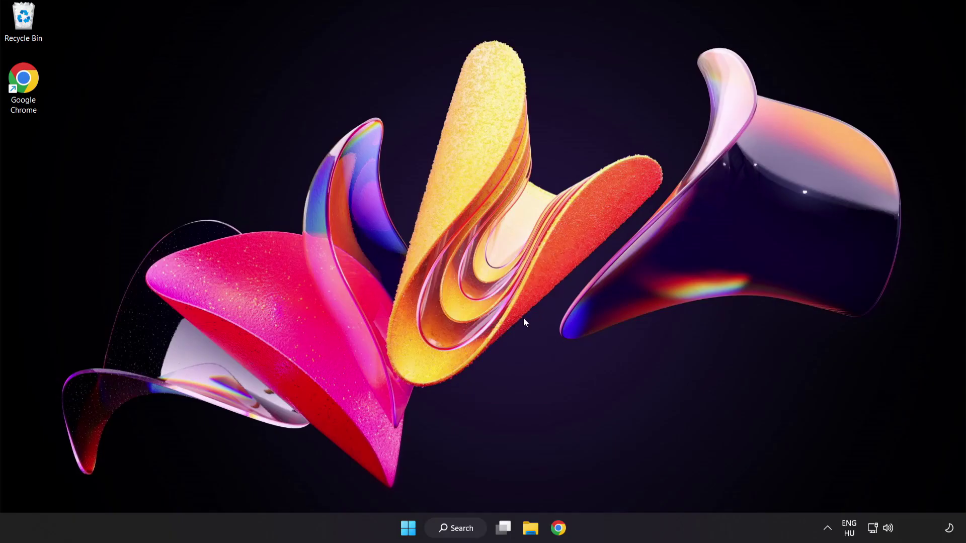
Launch Task Manager from the Start button's Win+X menu
right_click(411, 531)
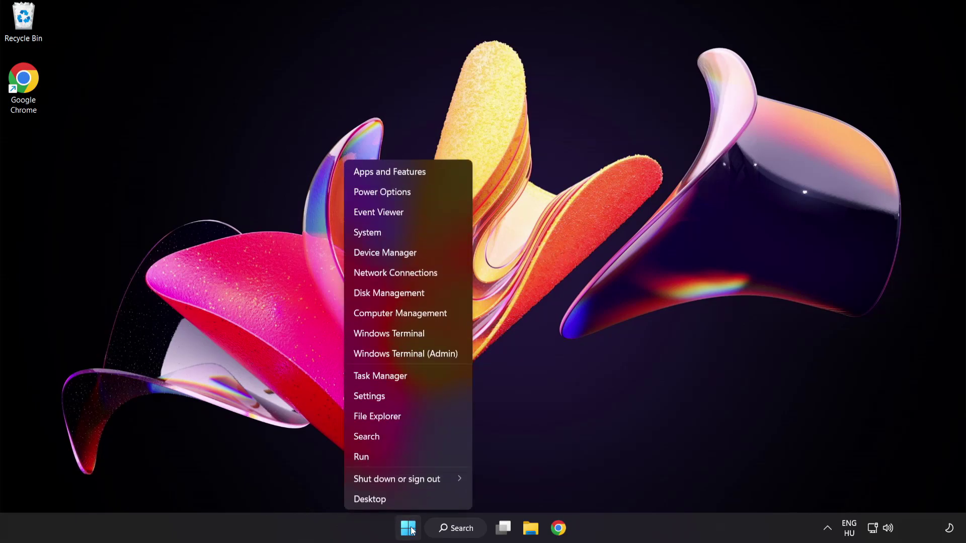
click(418, 379)
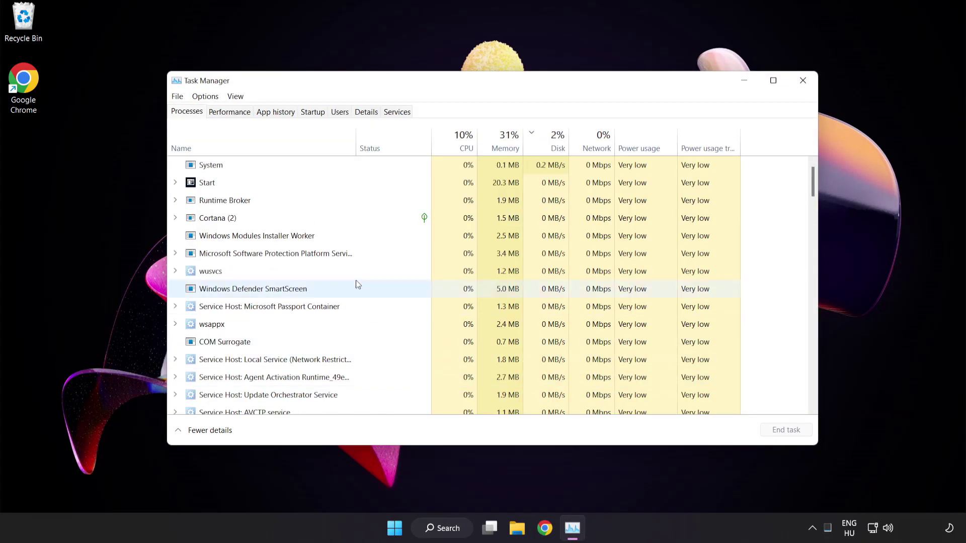
Disable Cortana, Phone Link, Terminal and Windows Security notification icon in the Startup tab
click(319, 114)
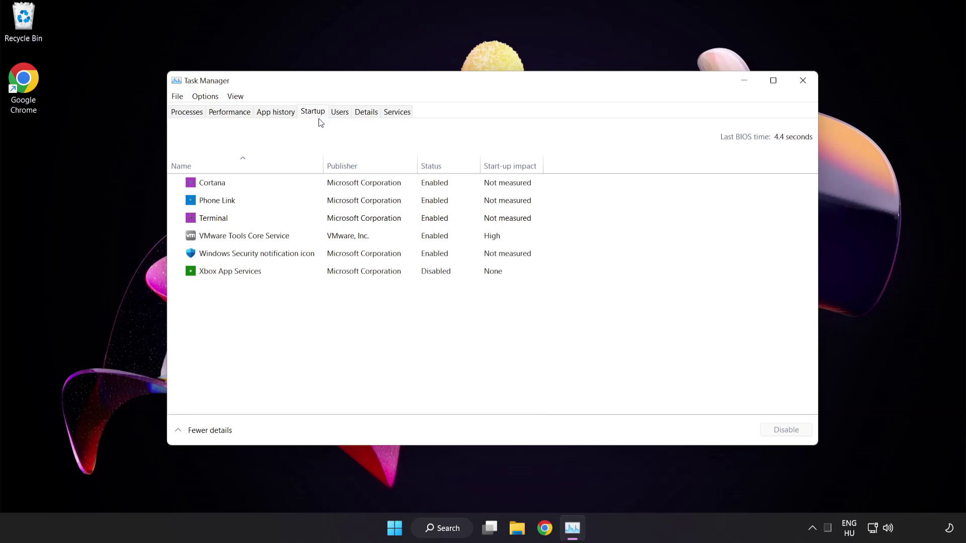
click(320, 187)
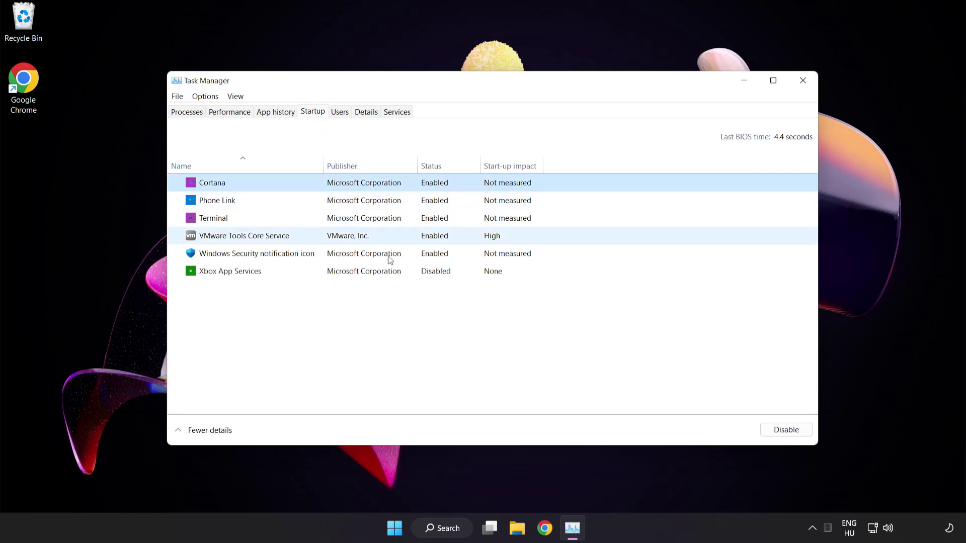
click(791, 435)
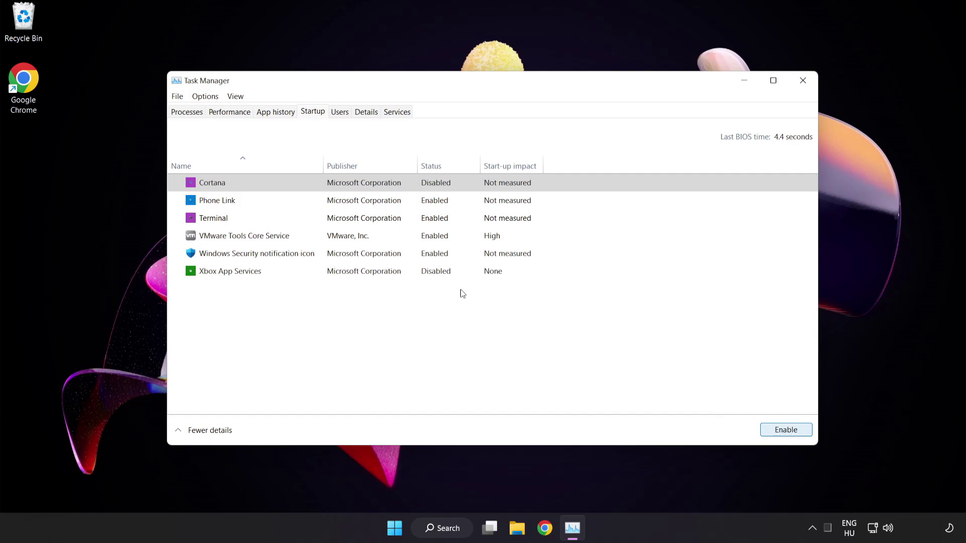
click(299, 200)
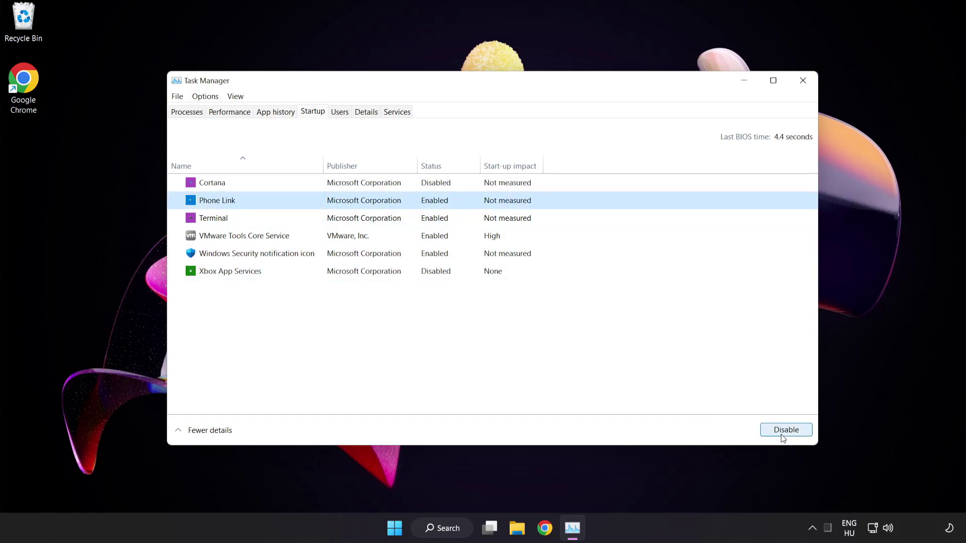
click(783, 432)
click(306, 219)
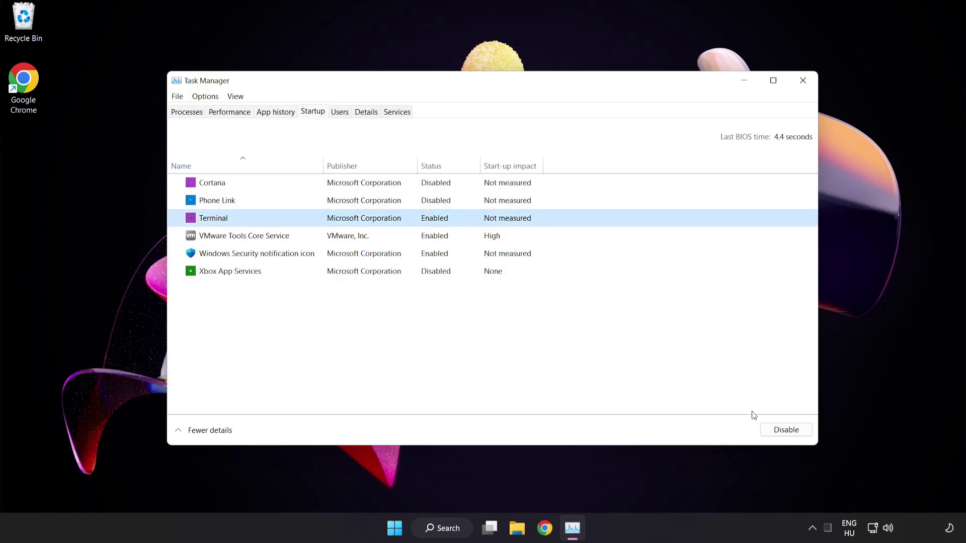
click(784, 430)
click(325, 254)
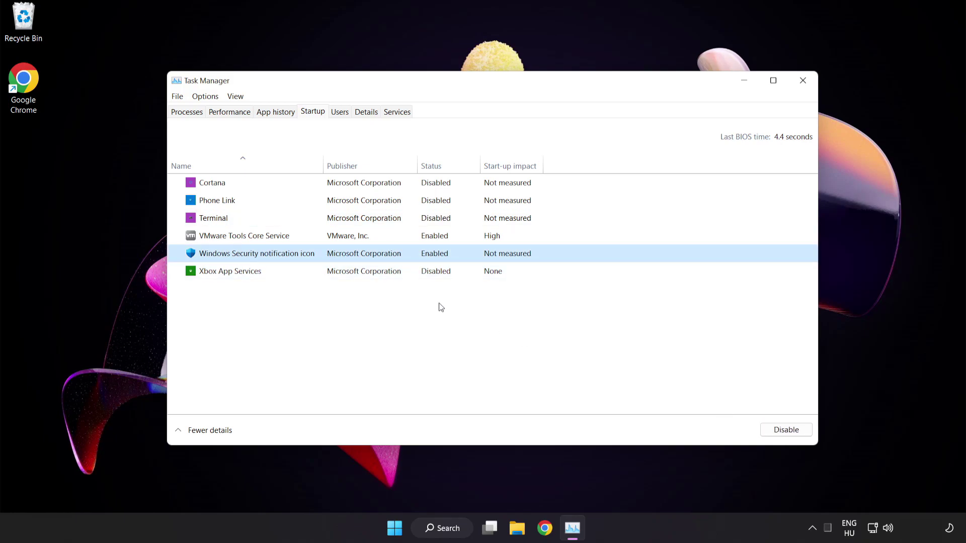
click(779, 434)
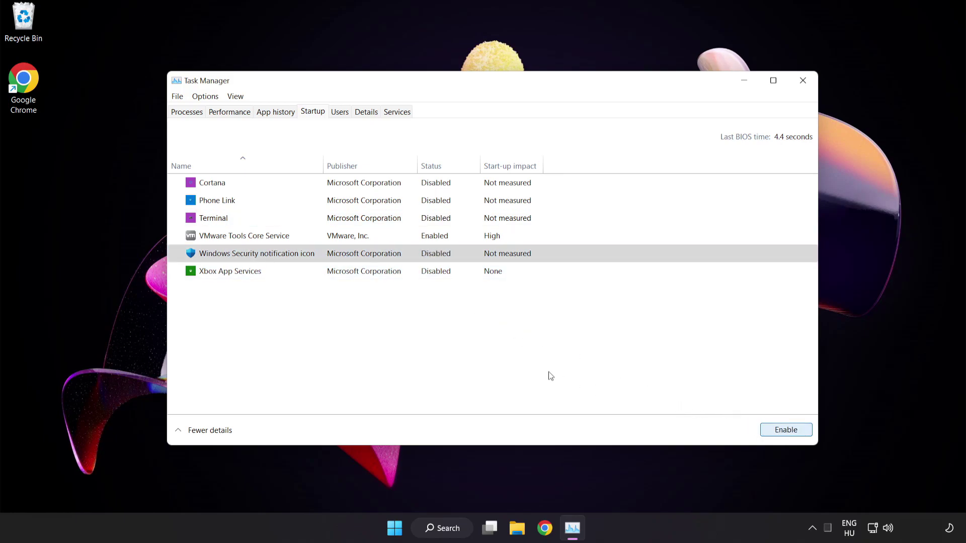
Close Task Manager and run Command Prompt as administrator via a 'cmd' search
click(803, 82)
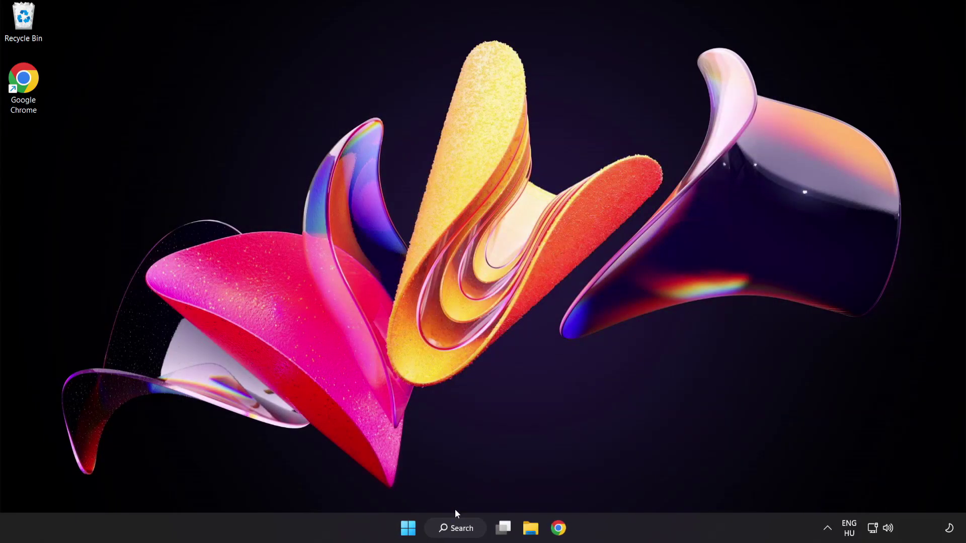
click(457, 528)
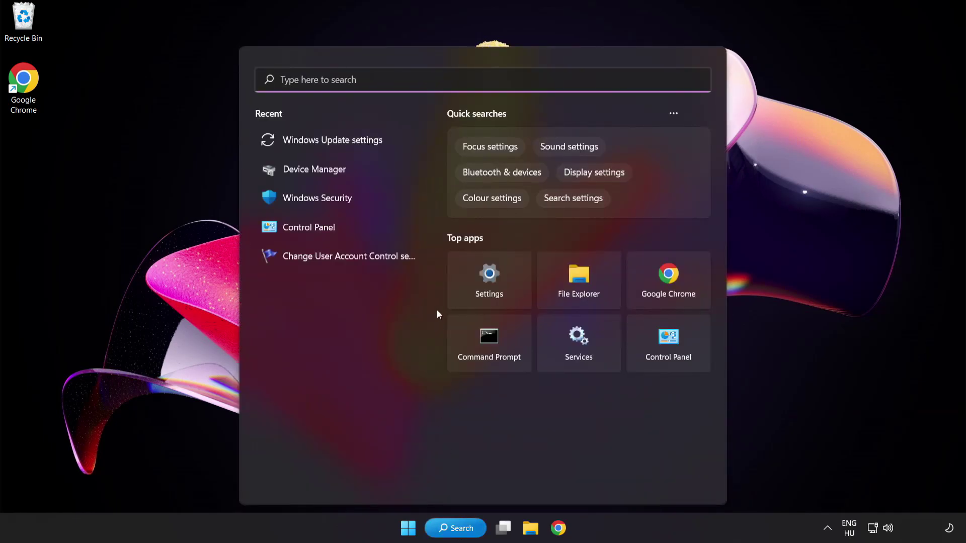
text(cmd)
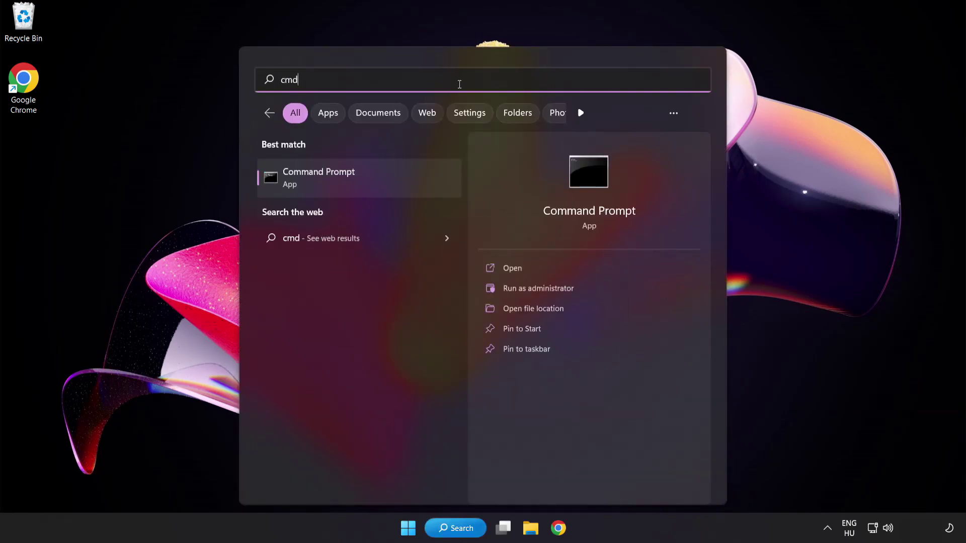
right_click(362, 185)
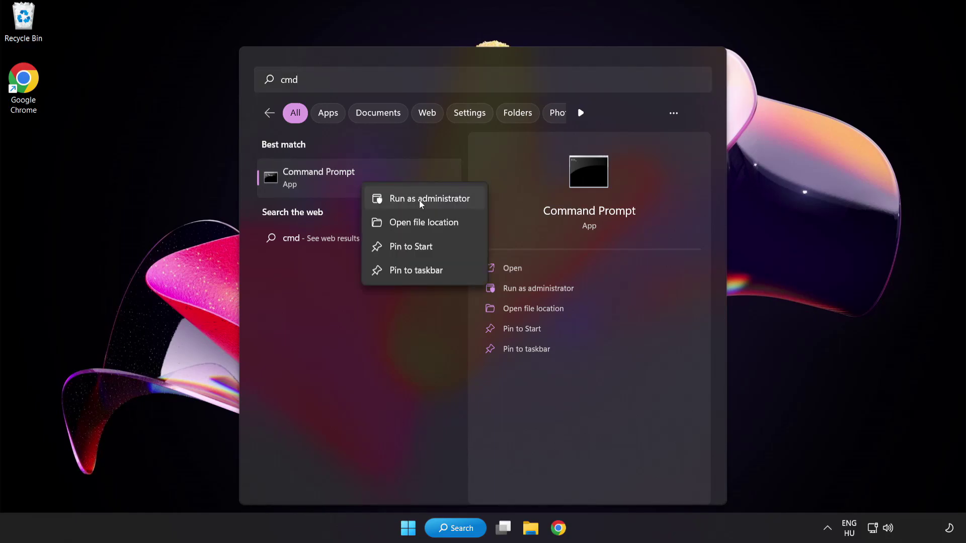
click(408, 201)
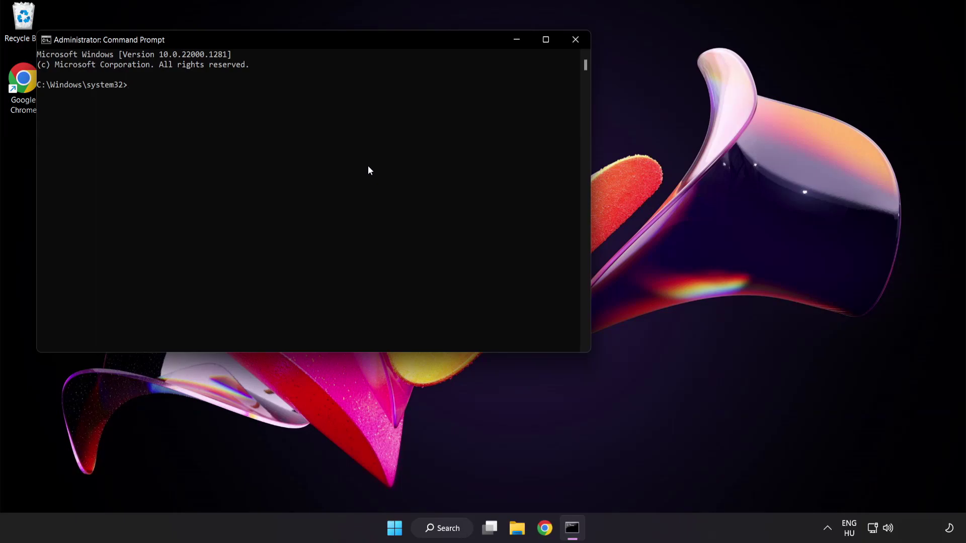
Run sfc /scannow in the administrator Command Prompt until verification reaches 100%
drag(274, 38, 418, 93)
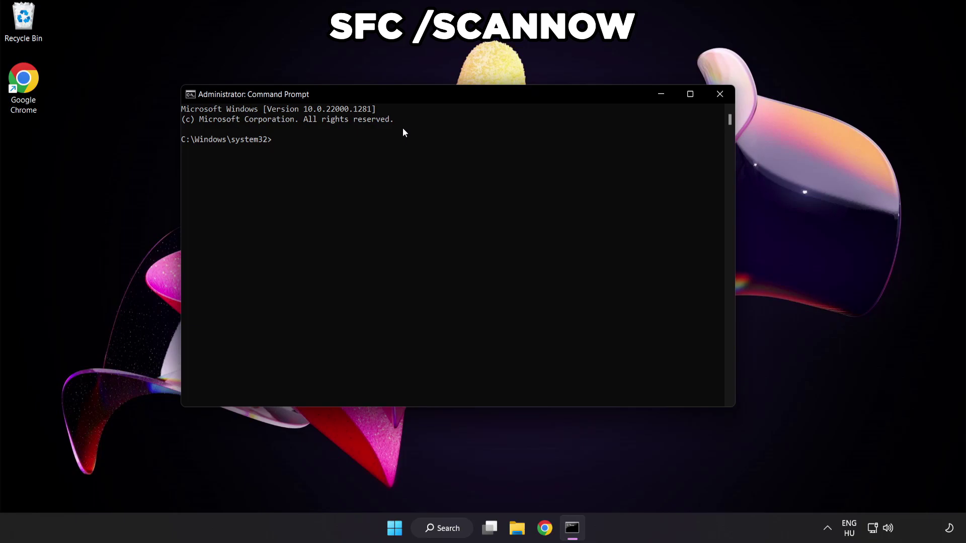
text(sfc /scannow)
key(Return)
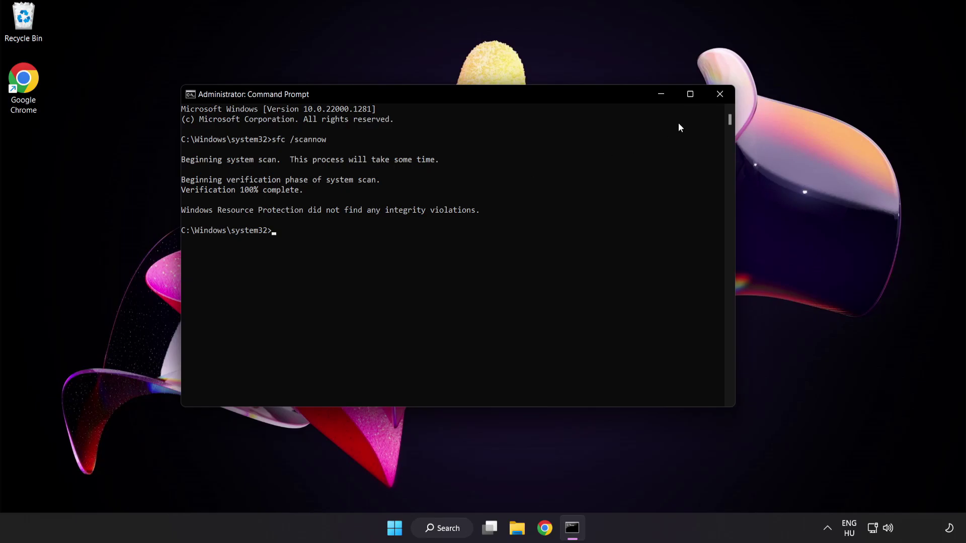
Close Command Prompt and bring up the Start menu's power options flyout
click(719, 96)
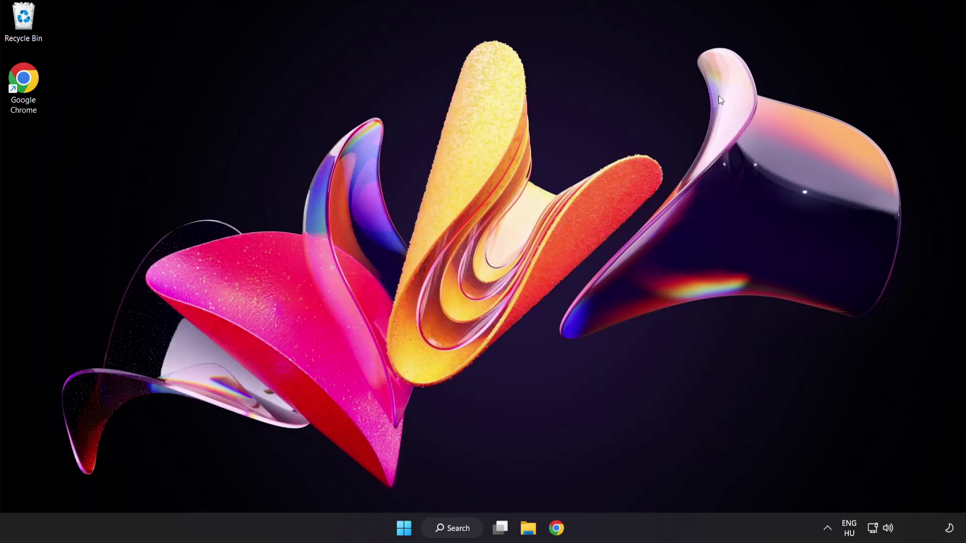
click(408, 527)
click(642, 485)
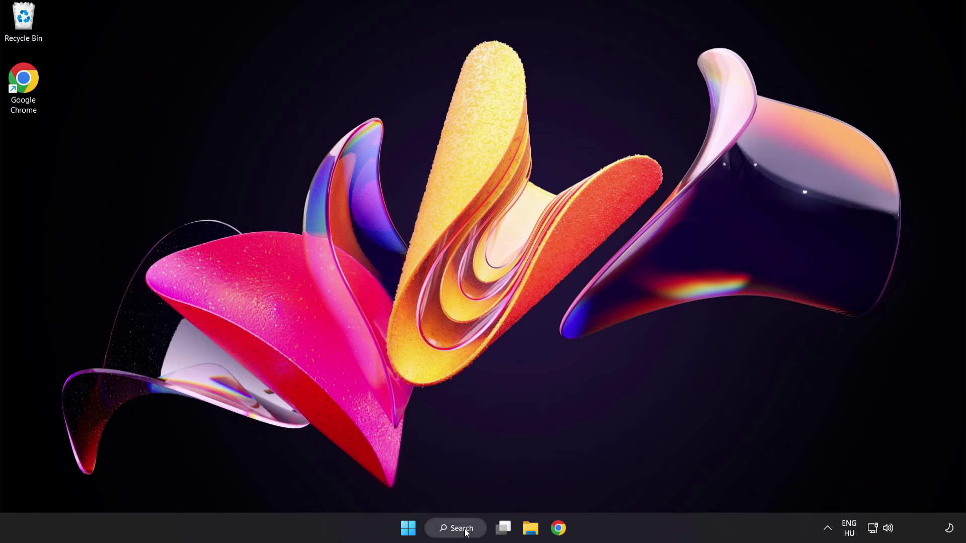
Search Windows for 'security' and launch the Windows Security app
click(465, 532)
text(se)
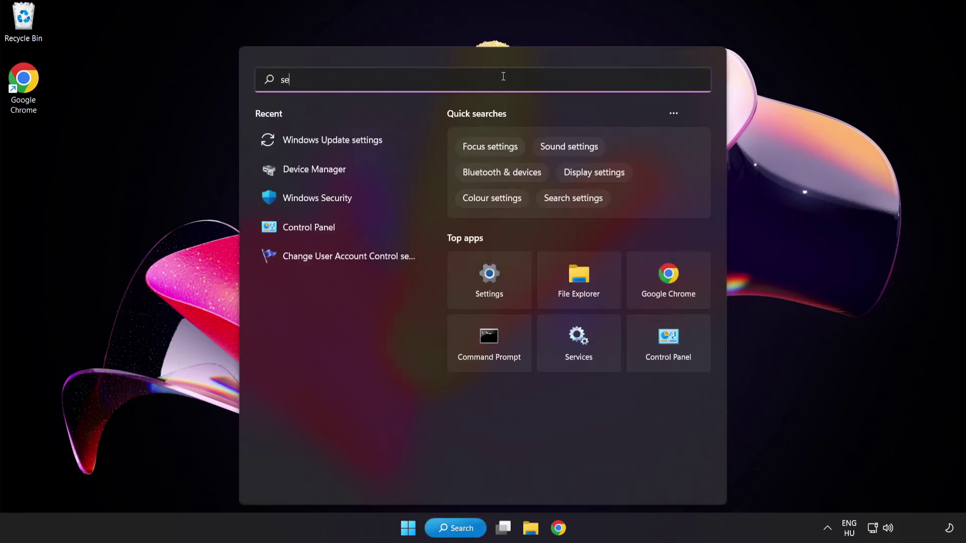
text(curity)
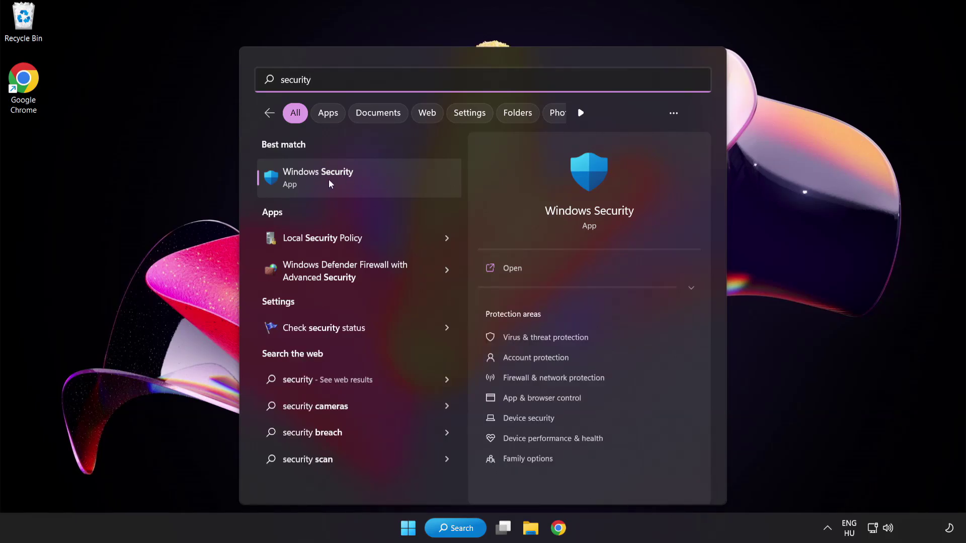
click(366, 178)
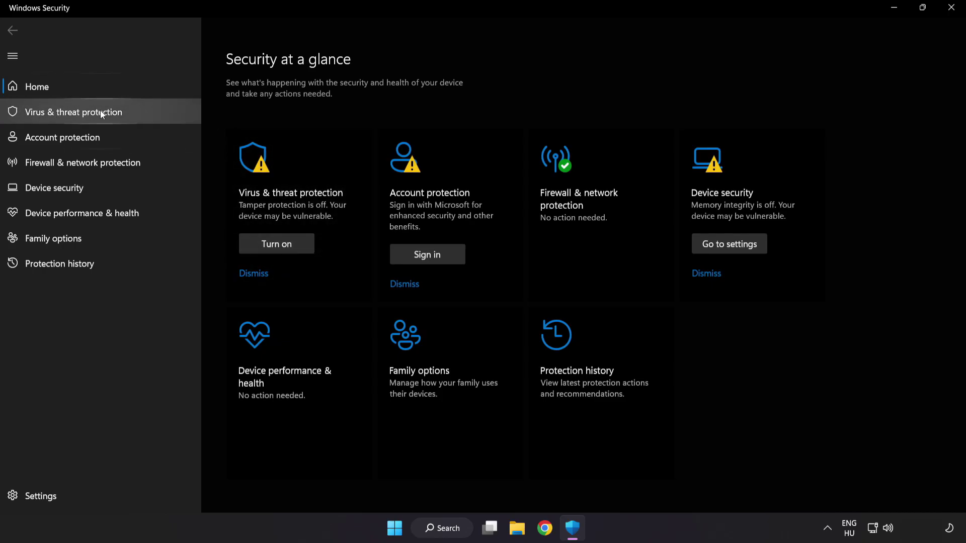
Go through Virus & threat protection and Manage settings to Add or remove exclusions
click(148, 115)
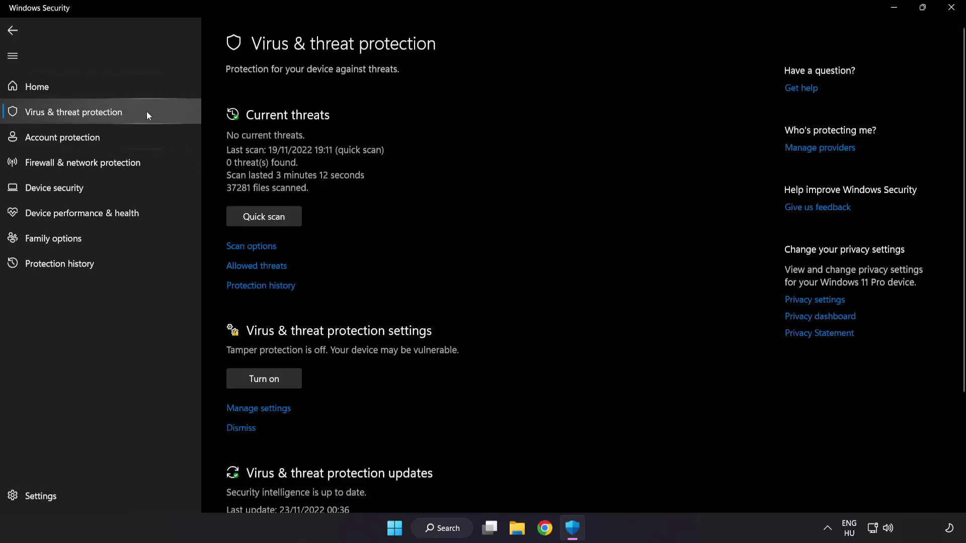
scroll(611, 148, down, 3)
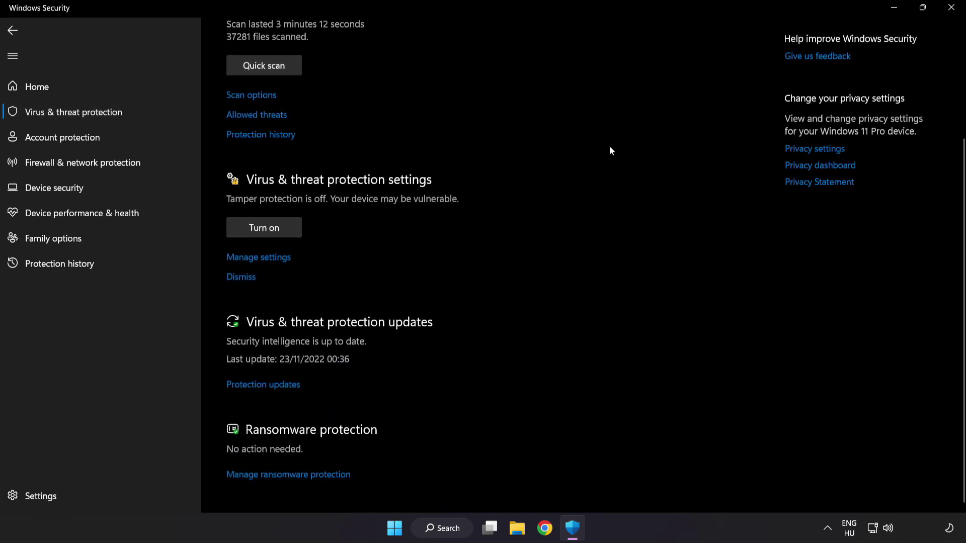
click(265, 258)
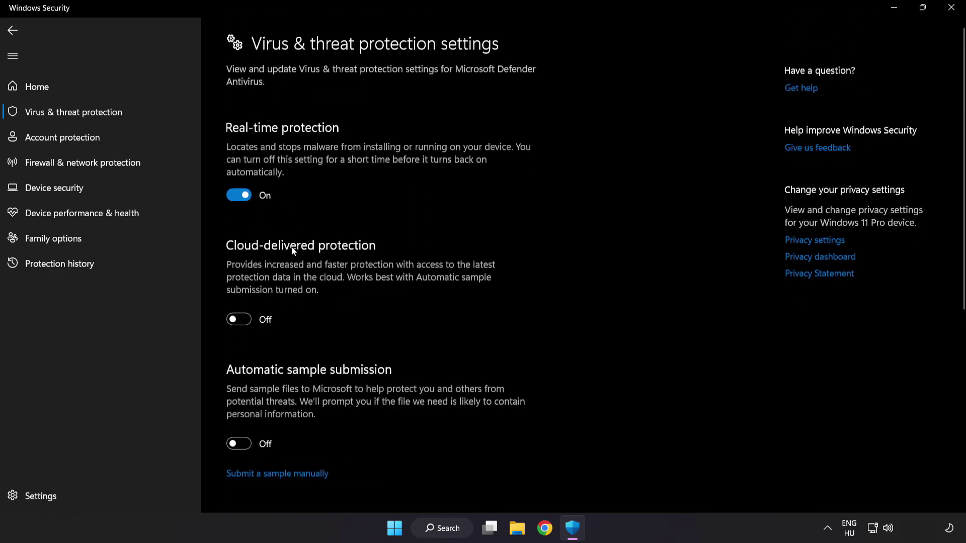
scroll(561, 261, down, 6)
scroll(563, 267, down, 1)
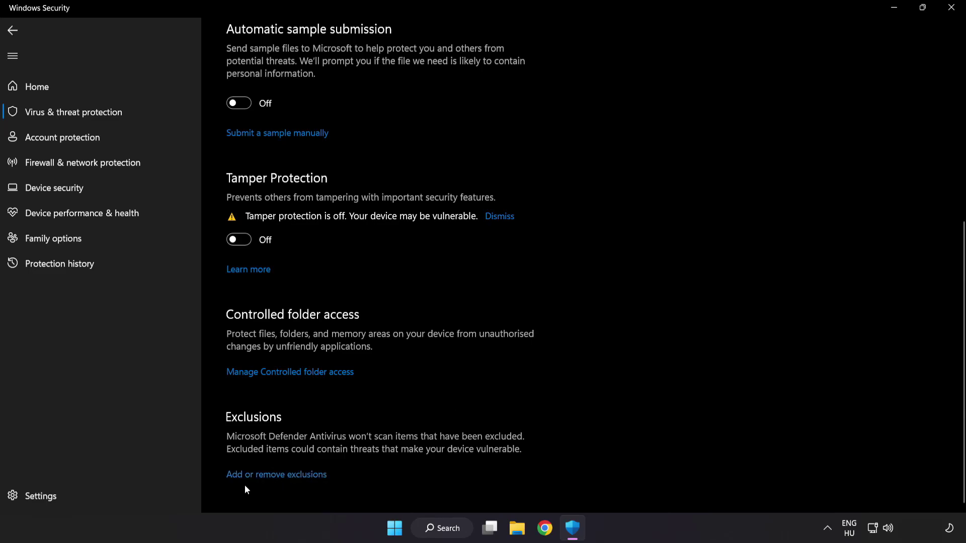
click(282, 477)
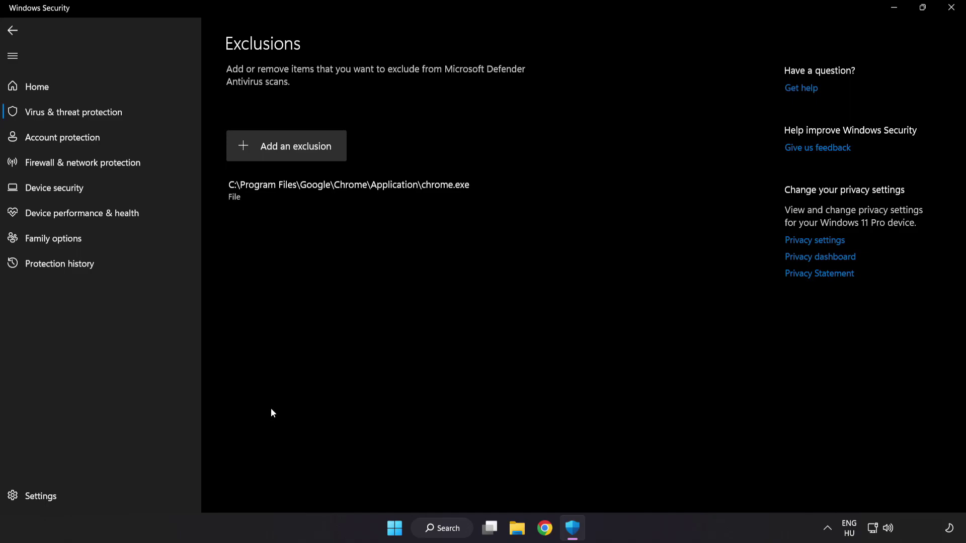
click(288, 154)
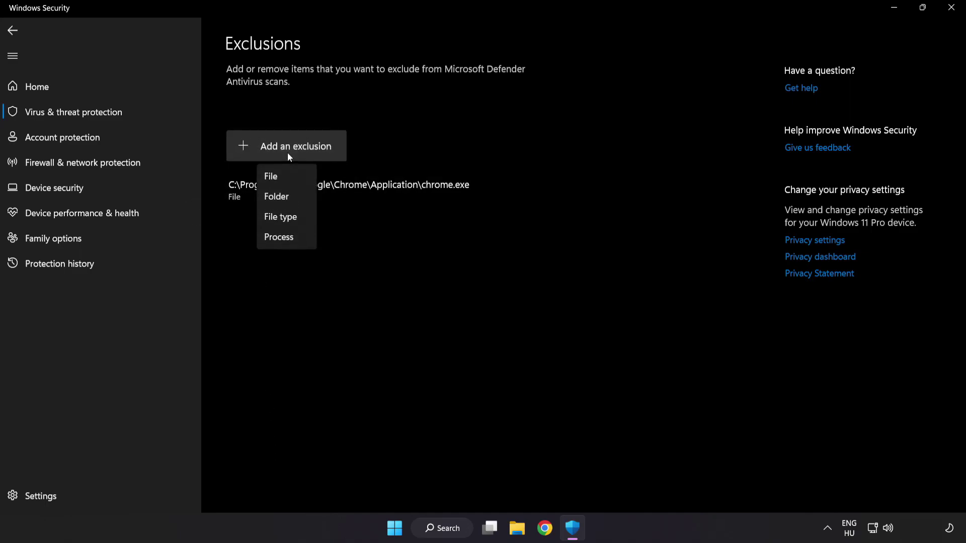
Add a File exclusion for C:\Program Files (x86)\NOT WORKING APP's NOT WORKING APP shortcut
click(281, 179)
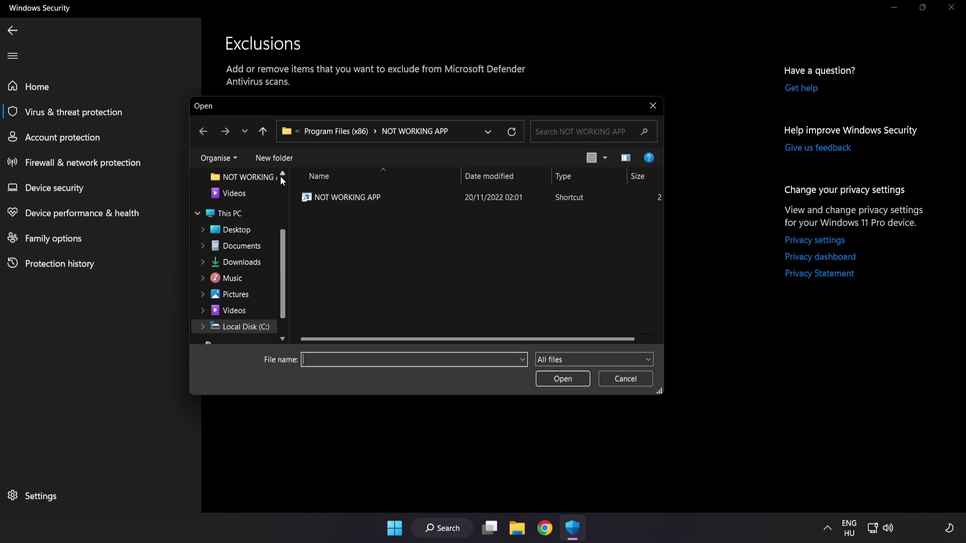
click(310, 134)
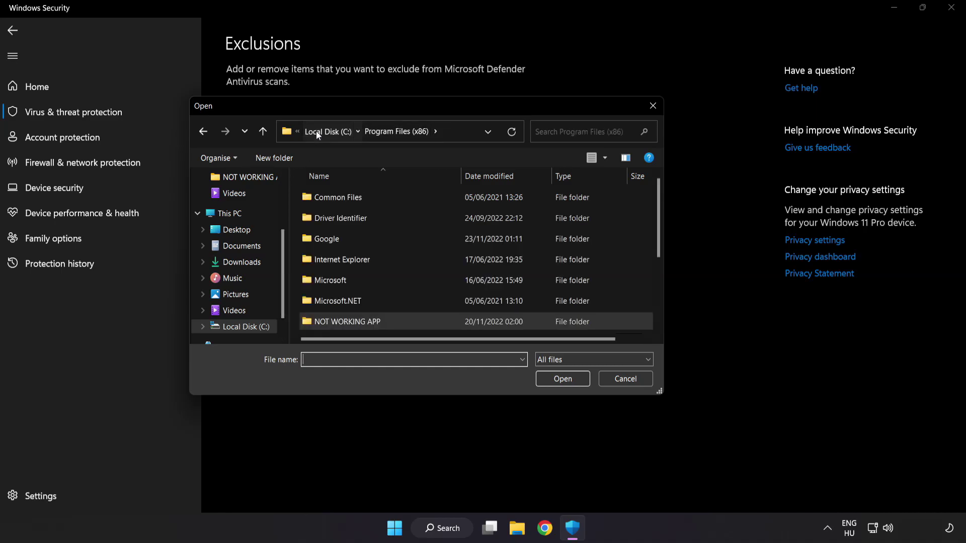
click(316, 131)
click(319, 131)
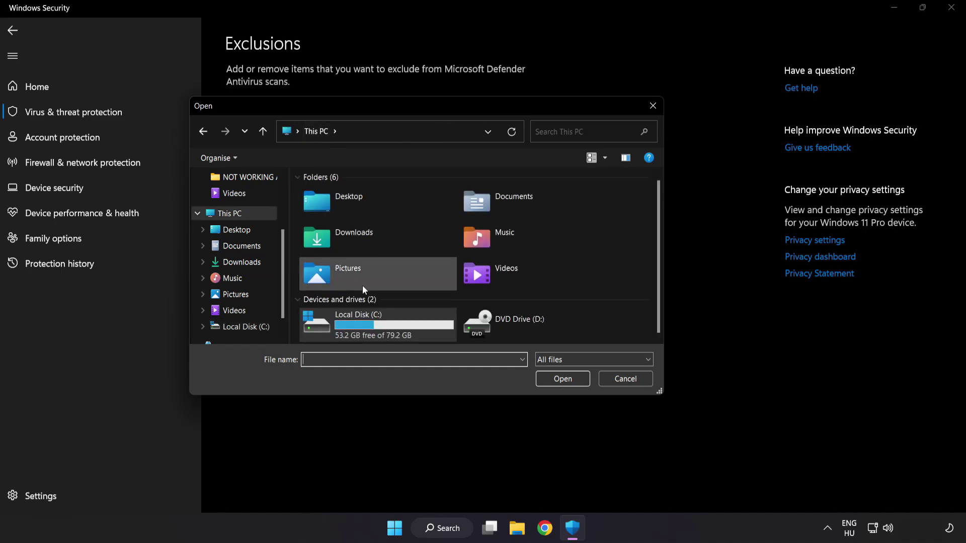
double_click(361, 330)
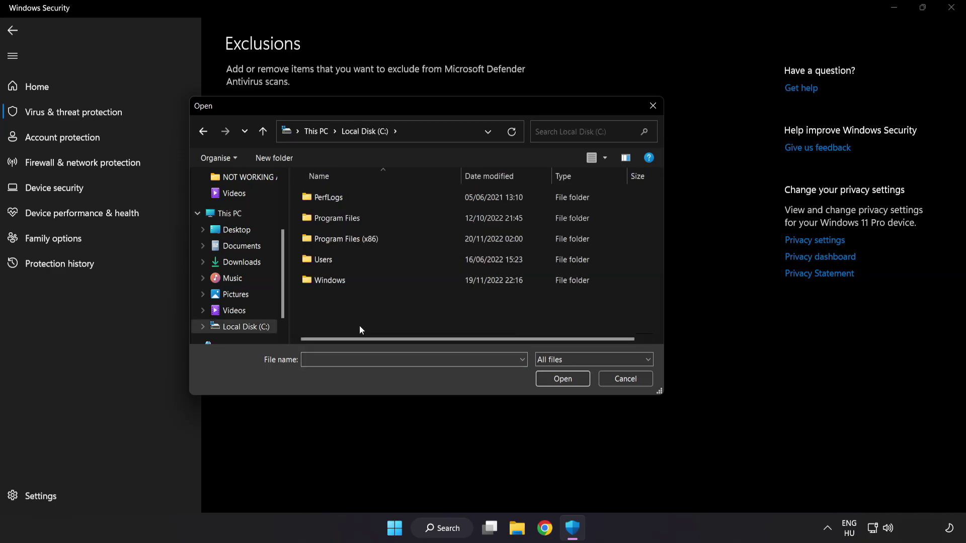
double_click(372, 236)
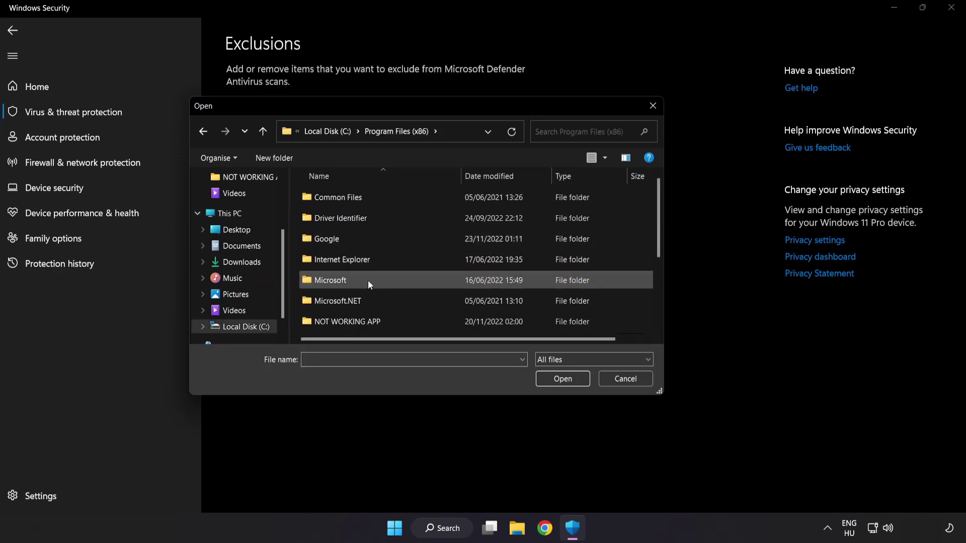
scroll(356, 331, down, 1)
click(345, 263)
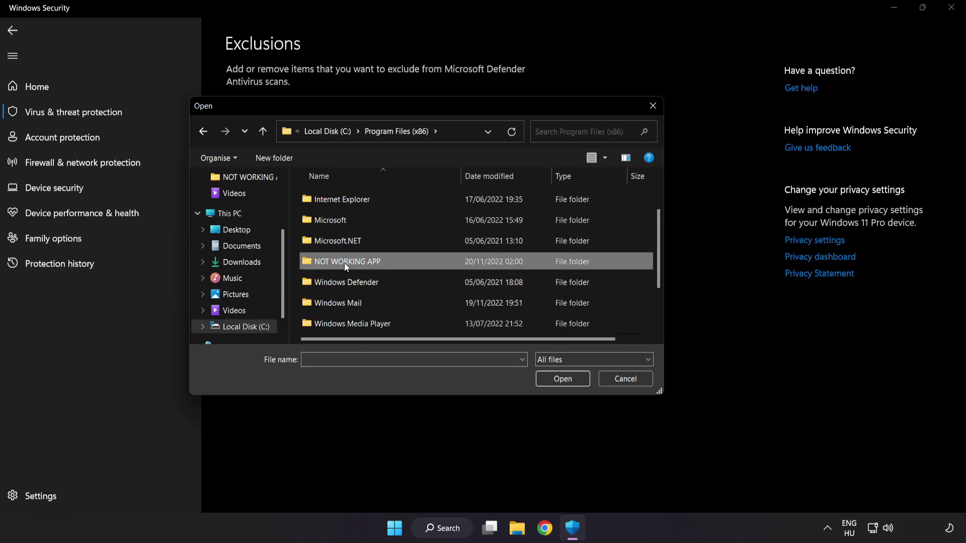
double_click(384, 261)
click(376, 201)
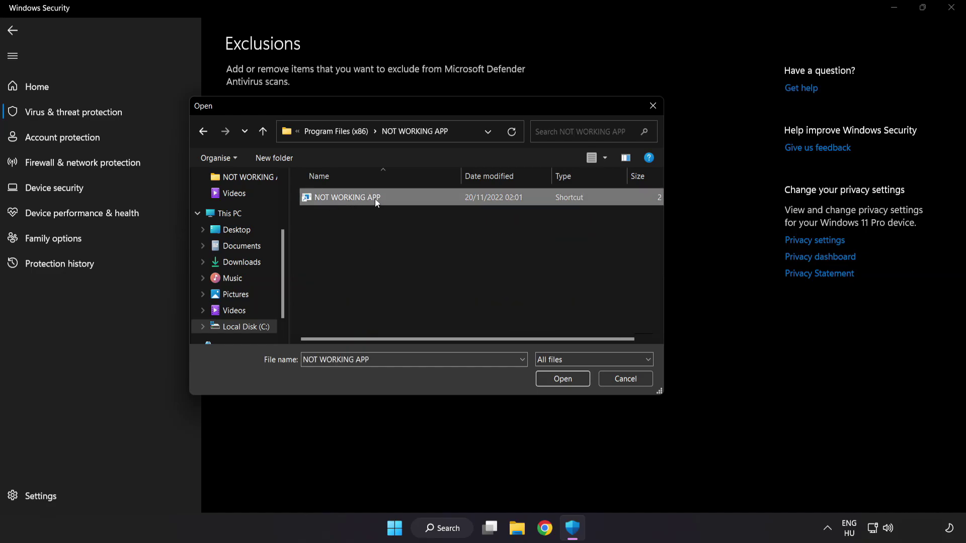
click(564, 383)
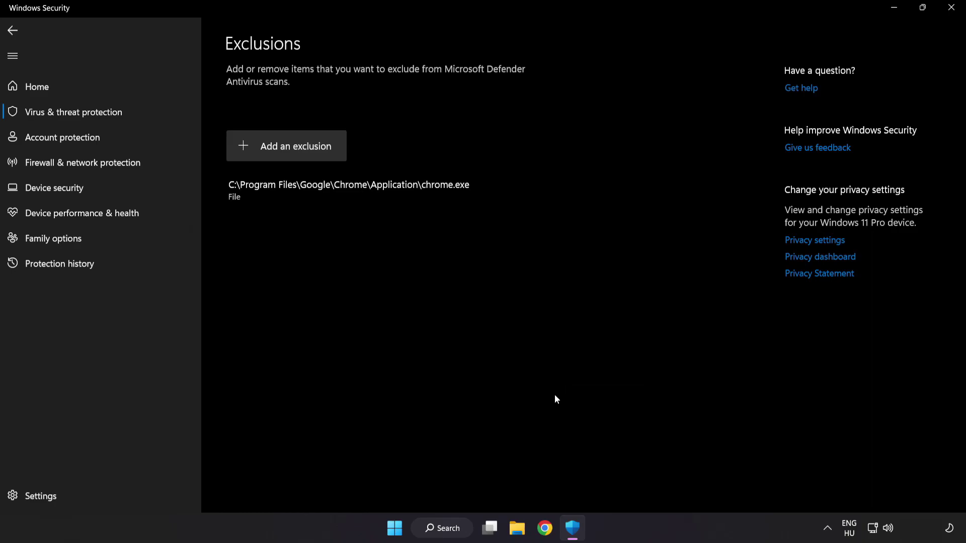
Close the Windows Security window
click(949, 15)
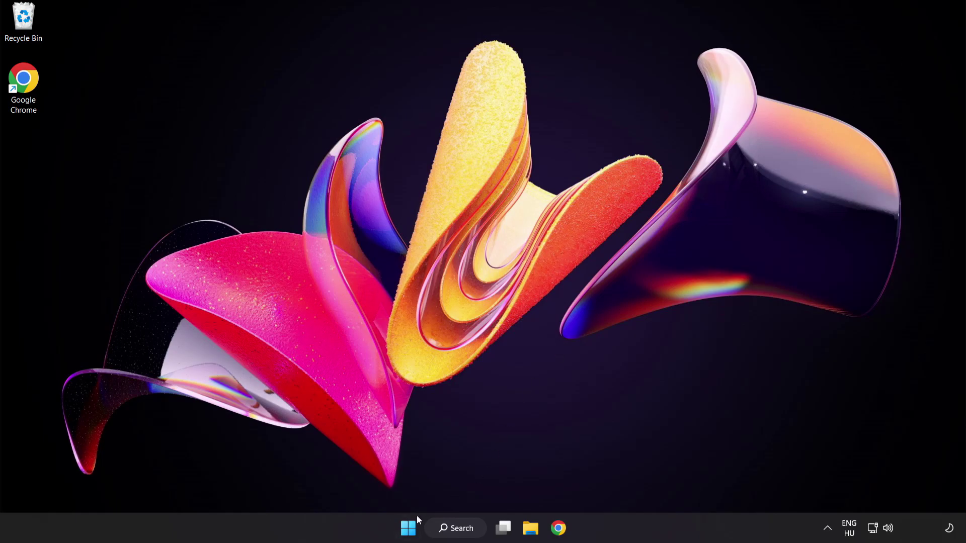
Show the Start menu's Sleep, Shut down and Restart power choices
click(409, 525)
click(640, 485)
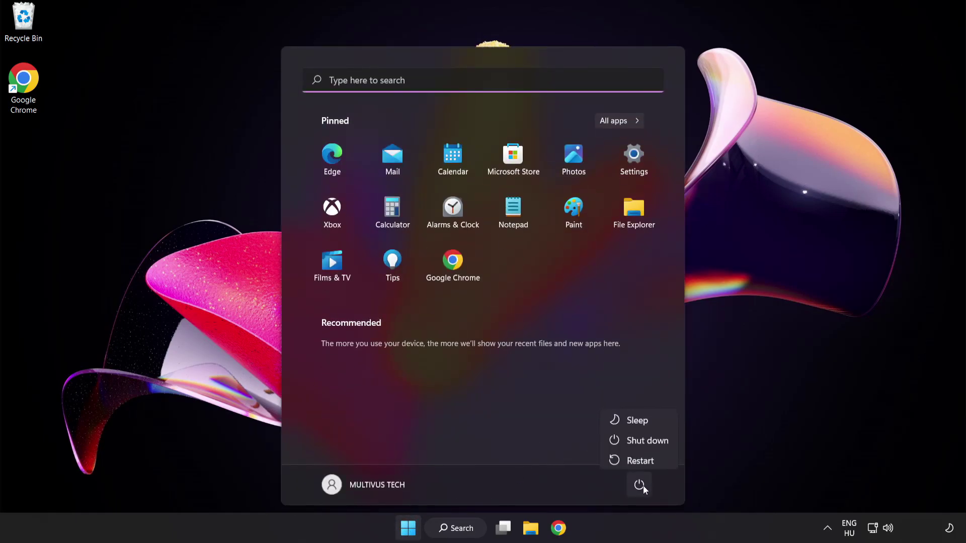